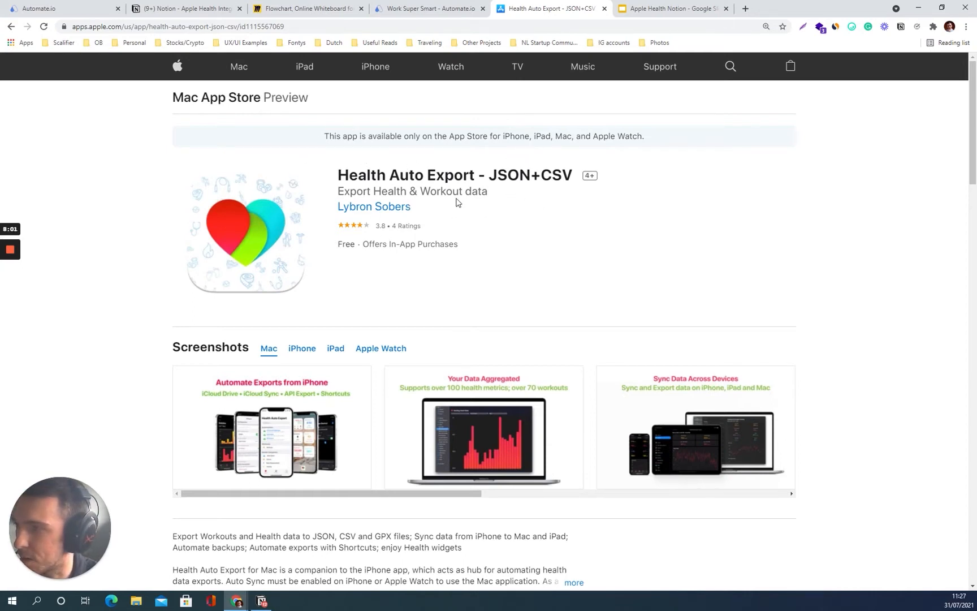
Look over the Health Auto Export app page and the Automate.io homepage, ending in the Automate.io bot workspace
scroll(479, 288, "down", 1)
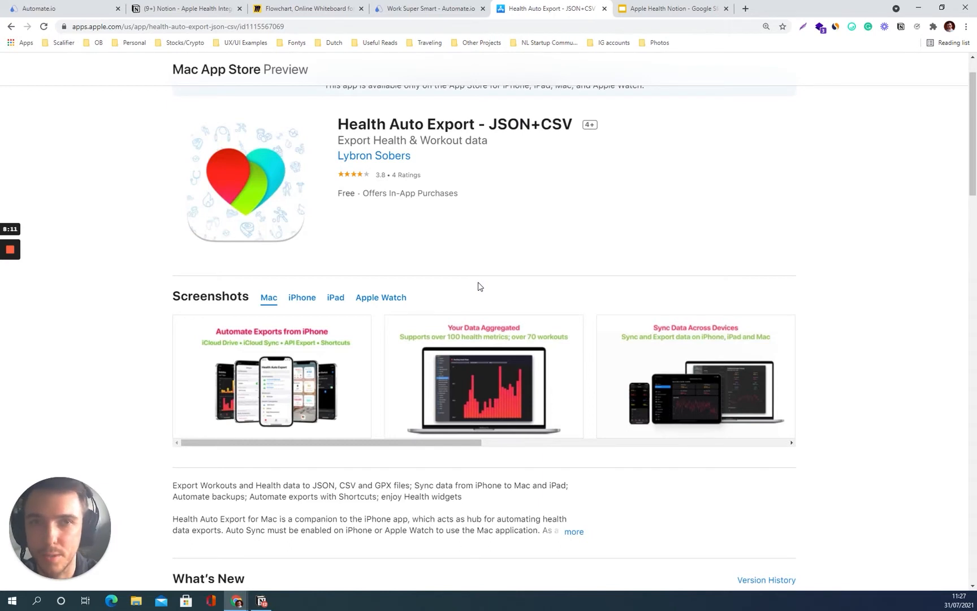
left_click(417, 12)
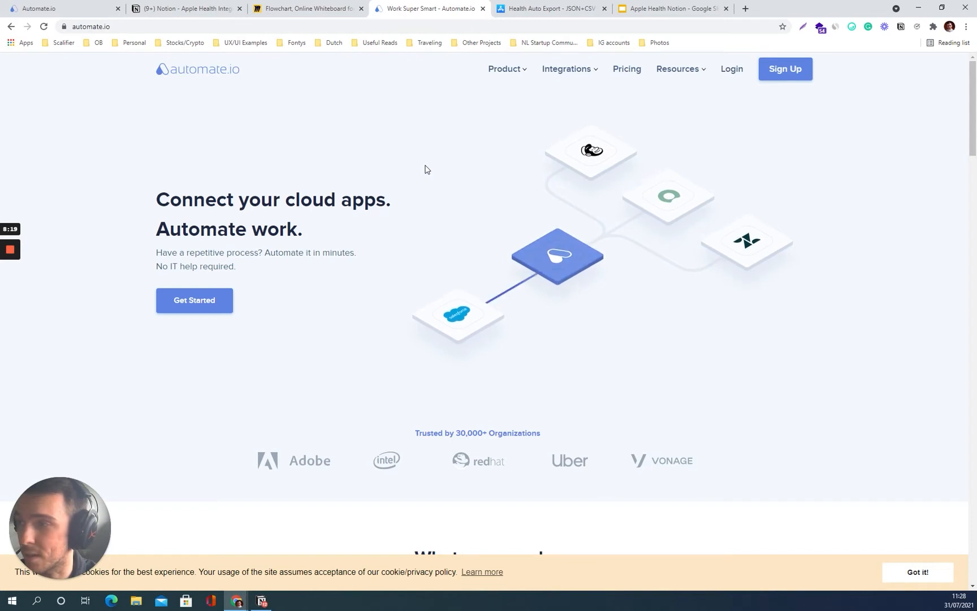
left_click(72, 9)
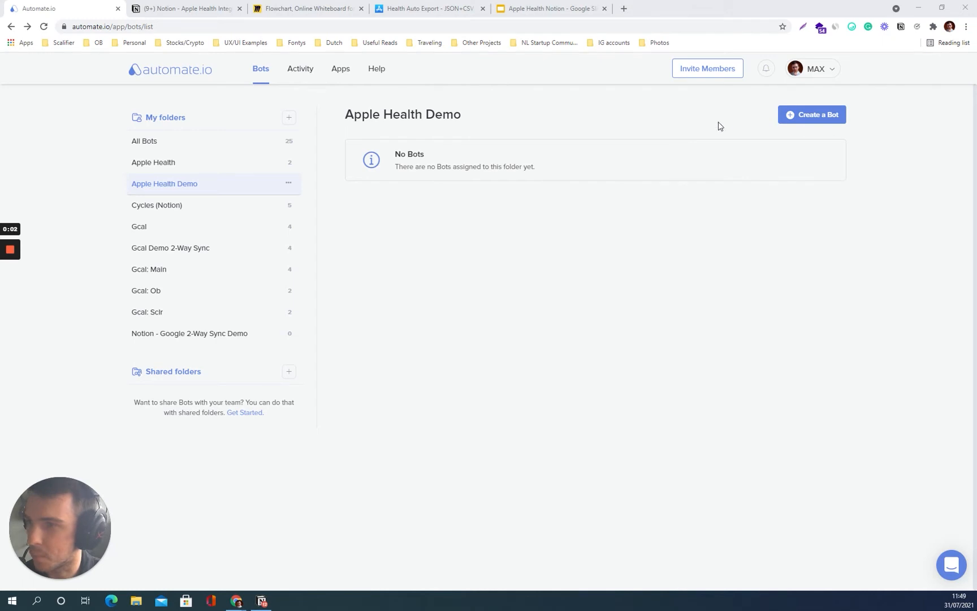
Create a bot in the Apple Health Demo folder with Webhooks as trigger app and Incoming Hook as trigger event
left_click(804, 116)
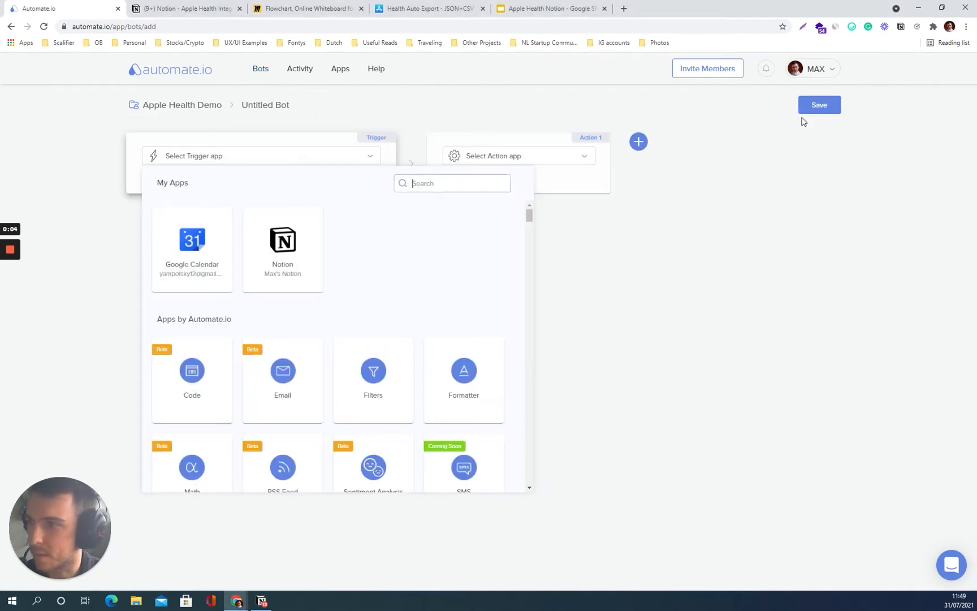
scroll(425, 275, "down", 3)
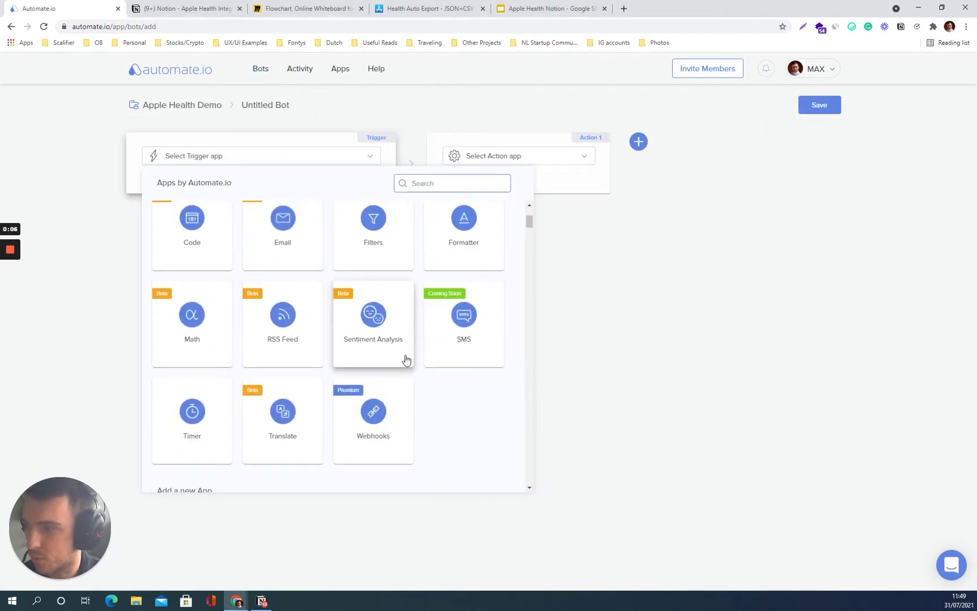
left_click(369, 425)
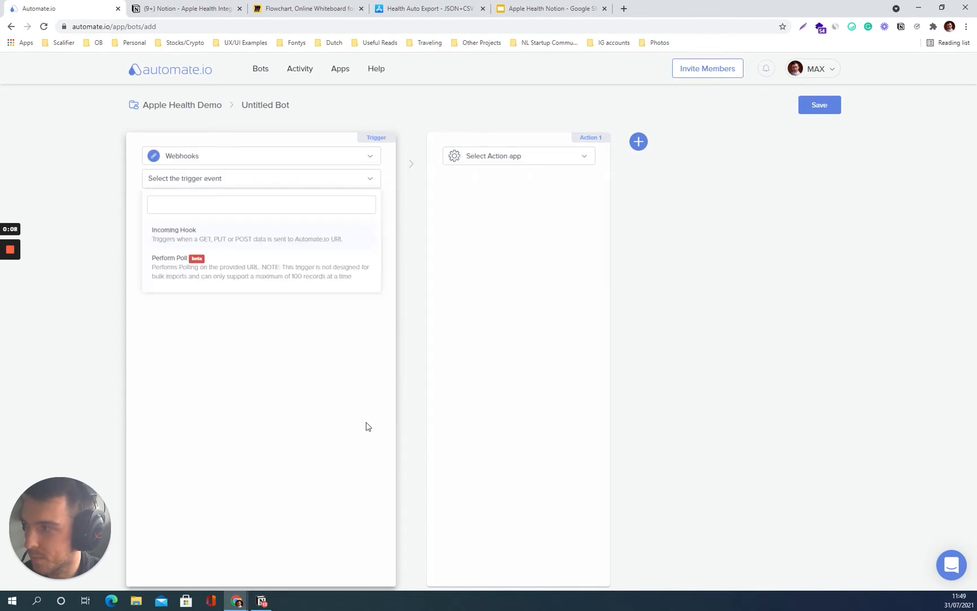
left_click(224, 236)
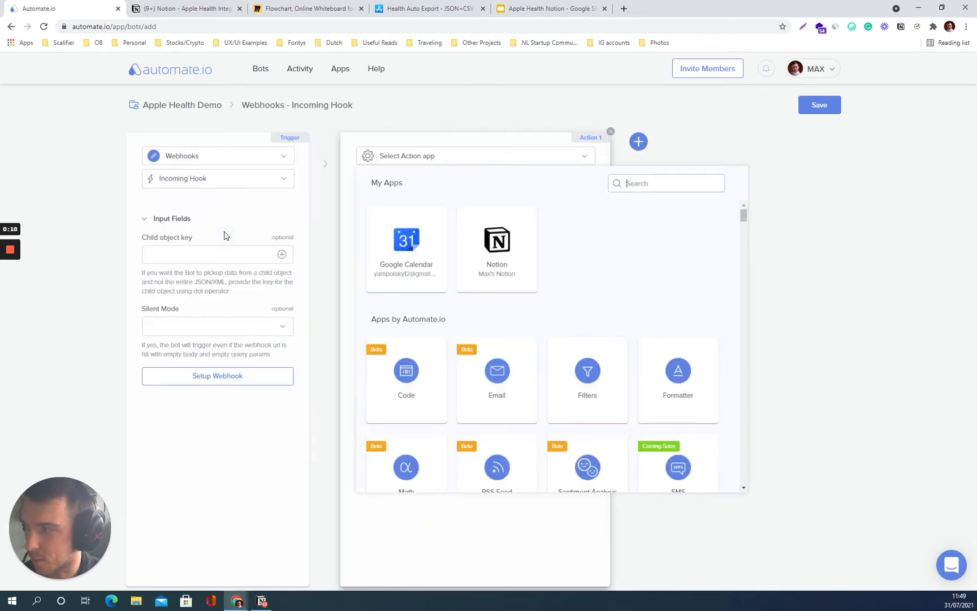
left_click(225, 234)
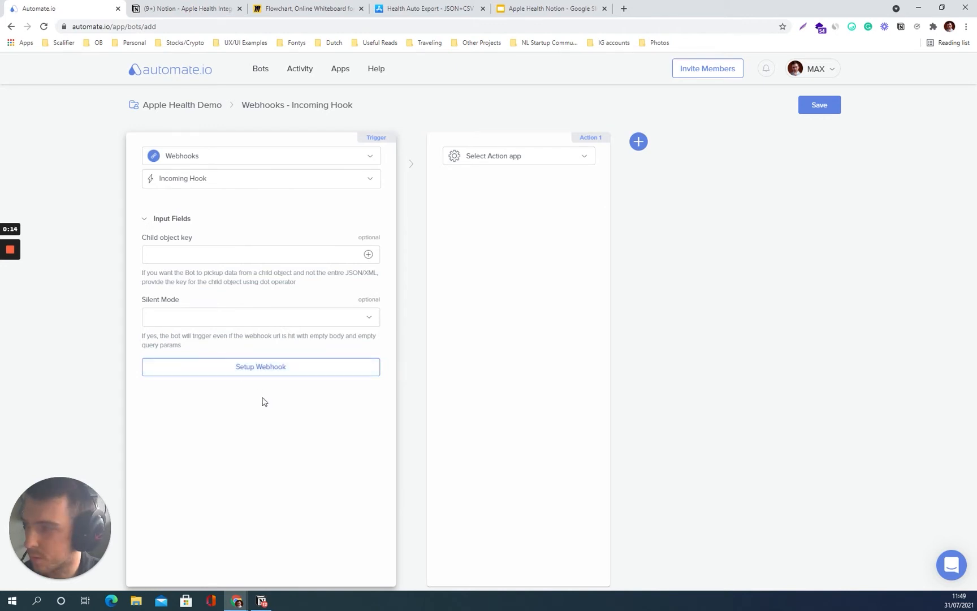
Start the webhook setup and paste its webhook URL as the endpoint in the phone's API Export configuration
left_click(268, 372)
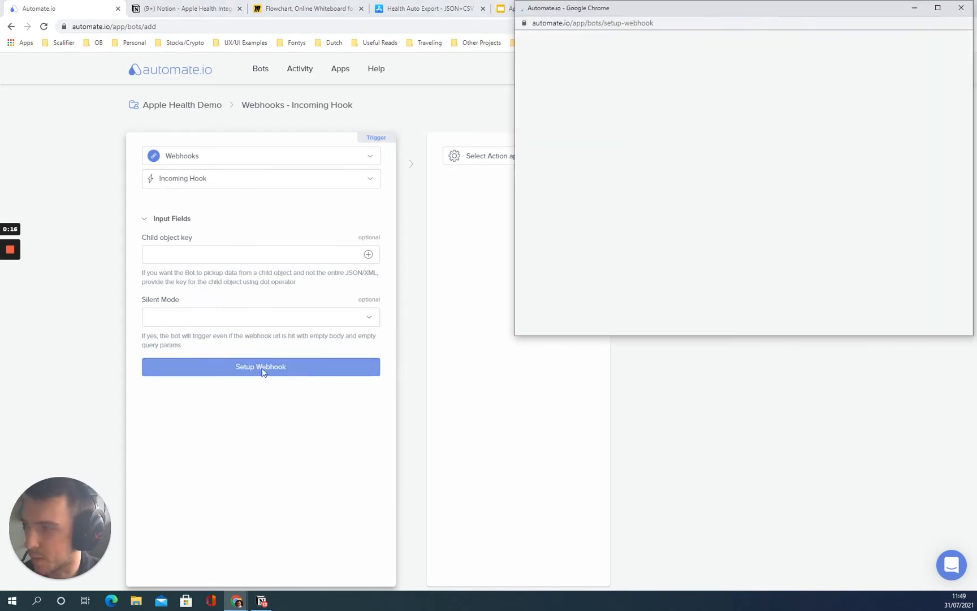
left_click_drag(641, 5, 347, 61)
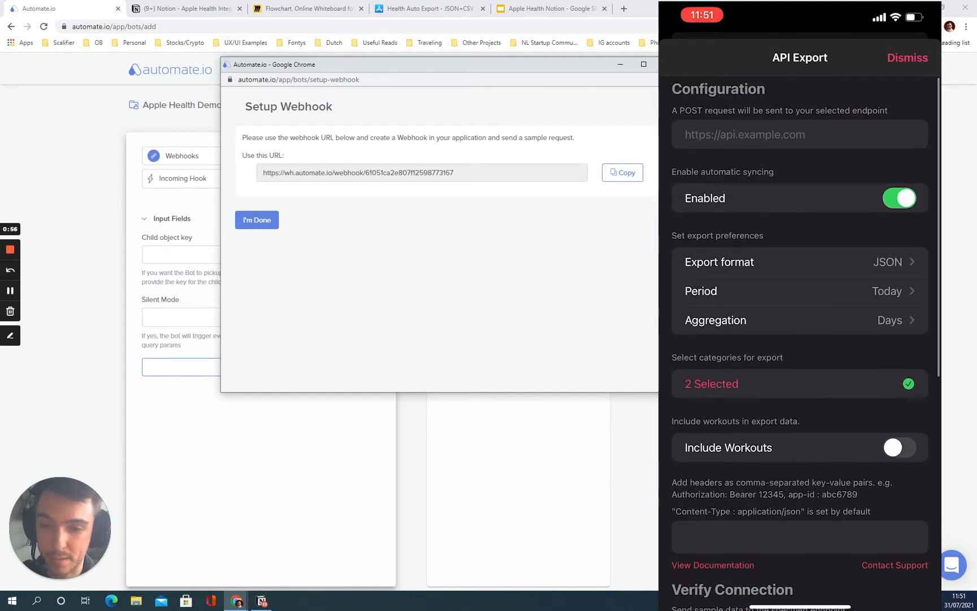
left_click(800, 135)
left_click(704, 135)
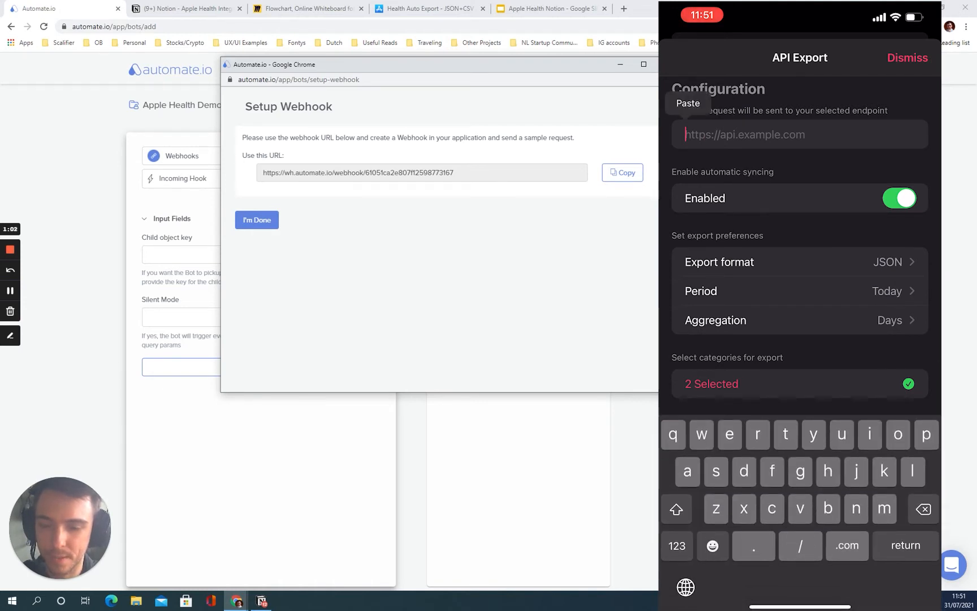
left_click(688, 103)
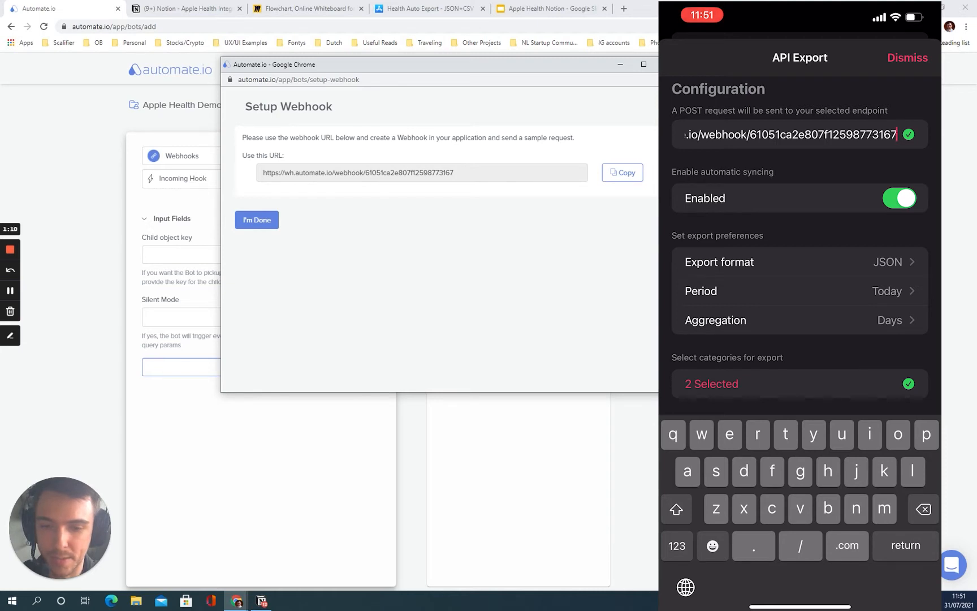
Go through the API Export settings down to Verify Connection, and have the webhook setup fetch the sample request's fields
scroll(806, 245, "down", 1)
scroll(800, 245, "down", 2)
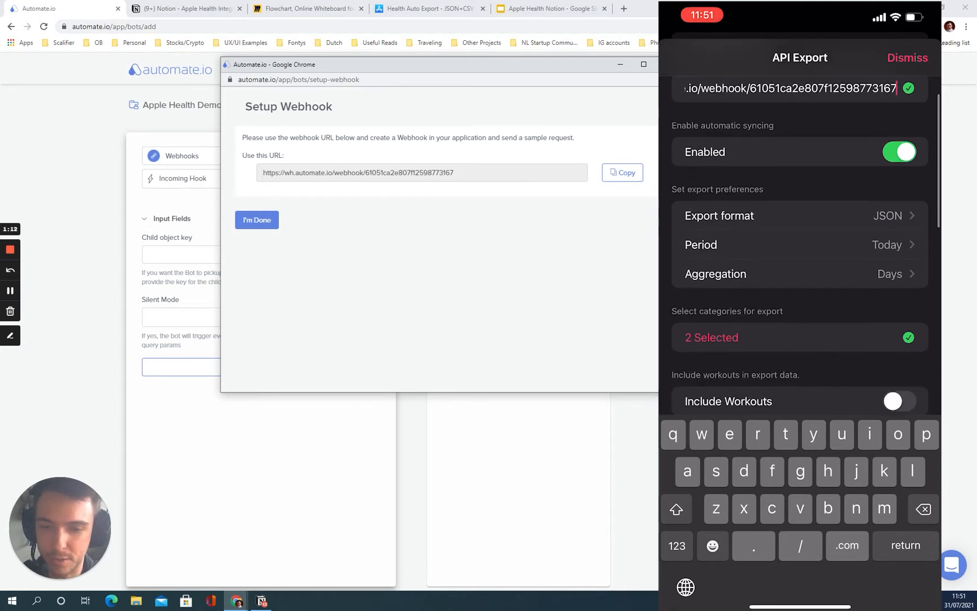
scroll(799, 245, "down", 1)
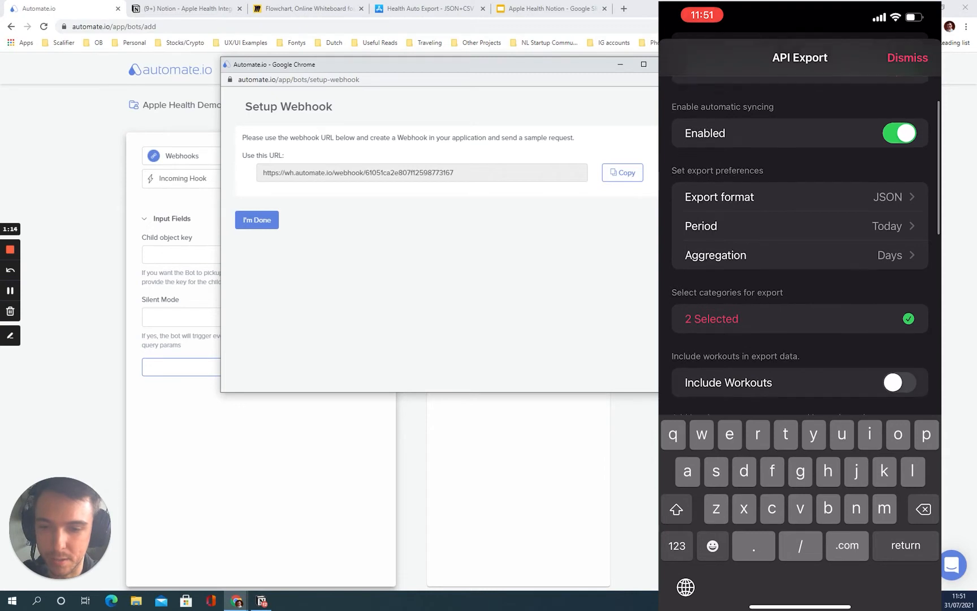
scroll(800, 245, "down", 2)
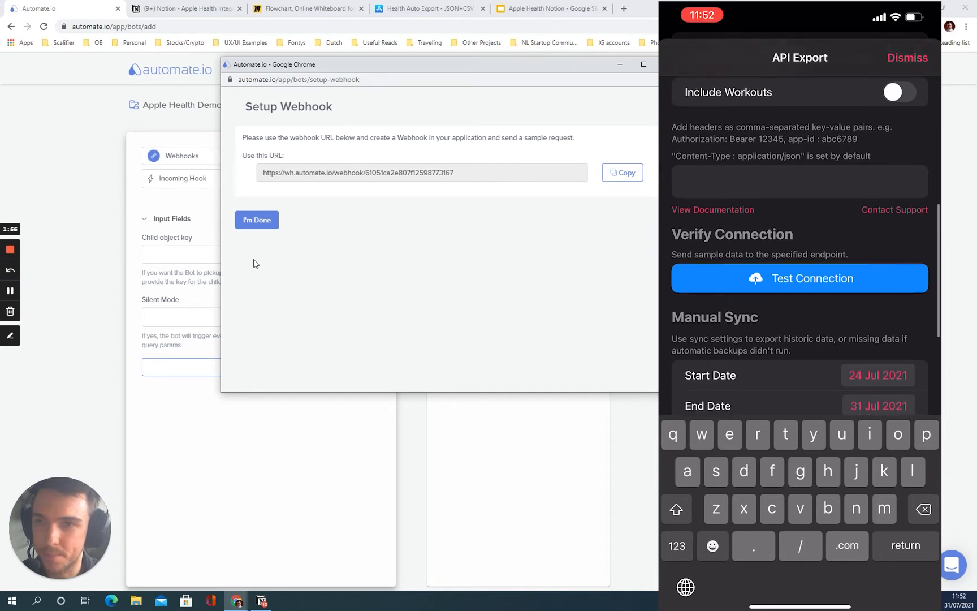
left_click(258, 221)
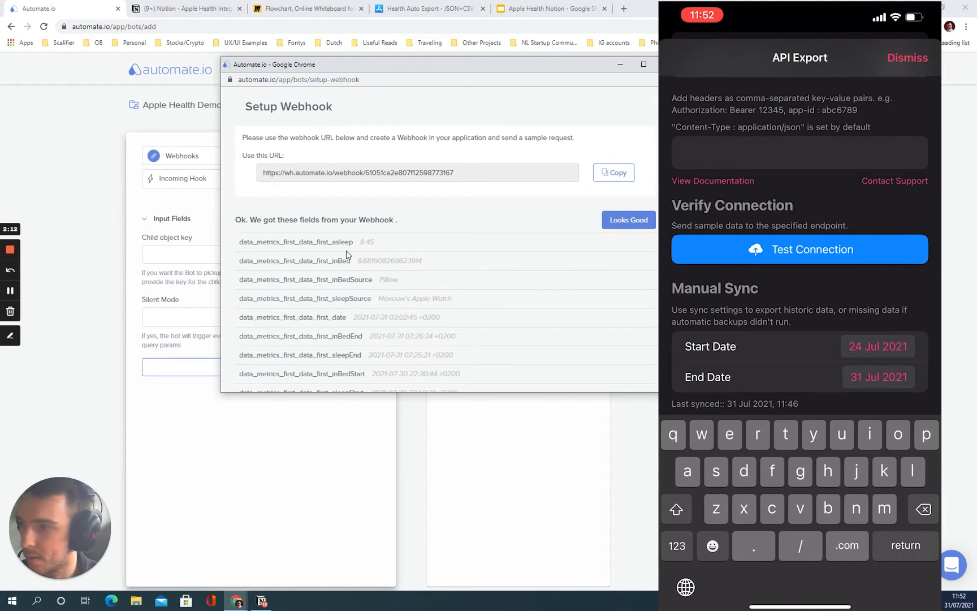
Enlarge the webhook setup window and examine the received sleep fields, including time asleep, time in bed and the date
left_click_drag(654, 392, 654, 569)
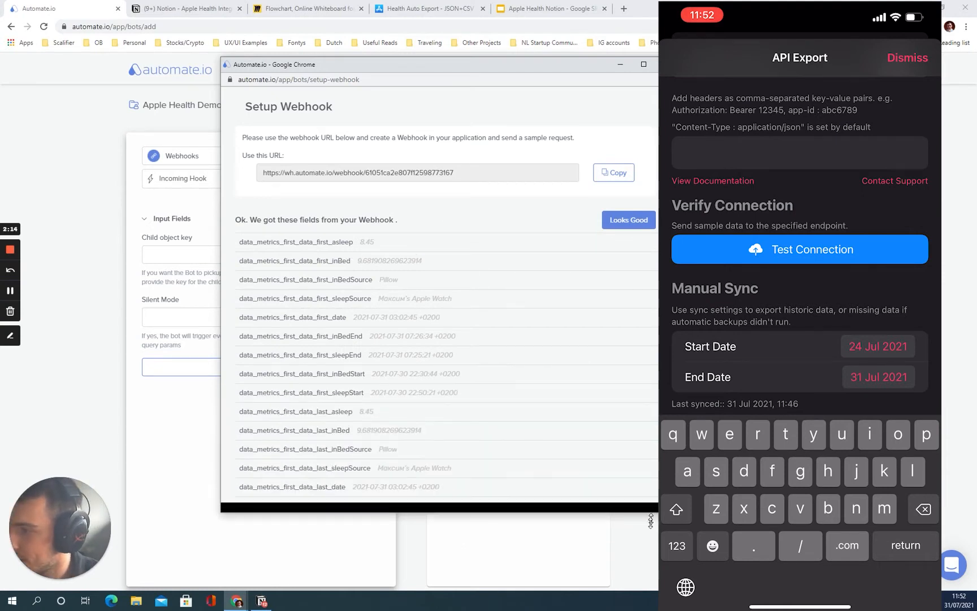
scroll(464, 285, "down", 2)
scroll(429, 248, "up", 2)
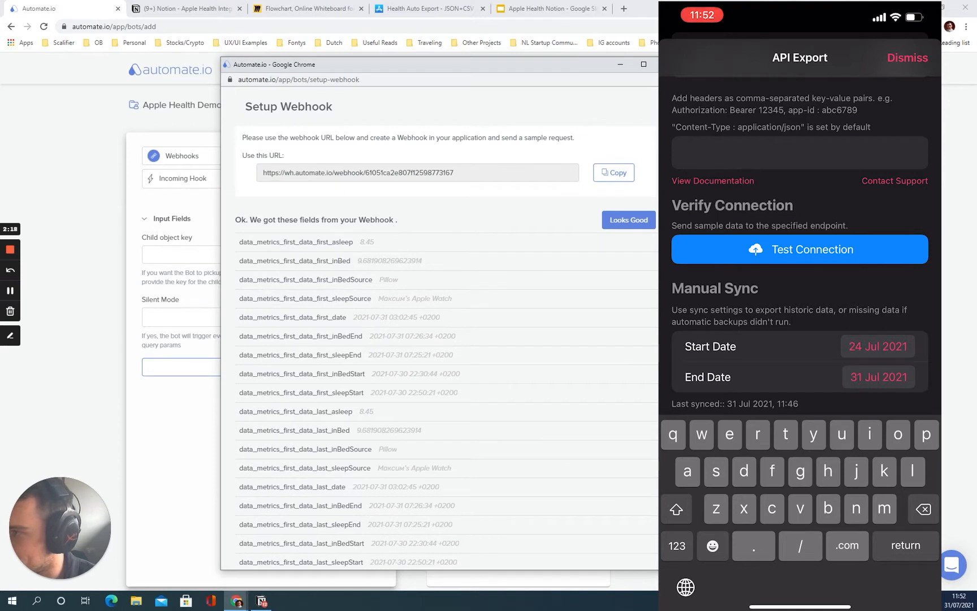
scroll(440, 328, "down", 2)
scroll(440, 328, "up", 2)
scroll(440, 328, "down", 2)
scroll(440, 328, "up", 1)
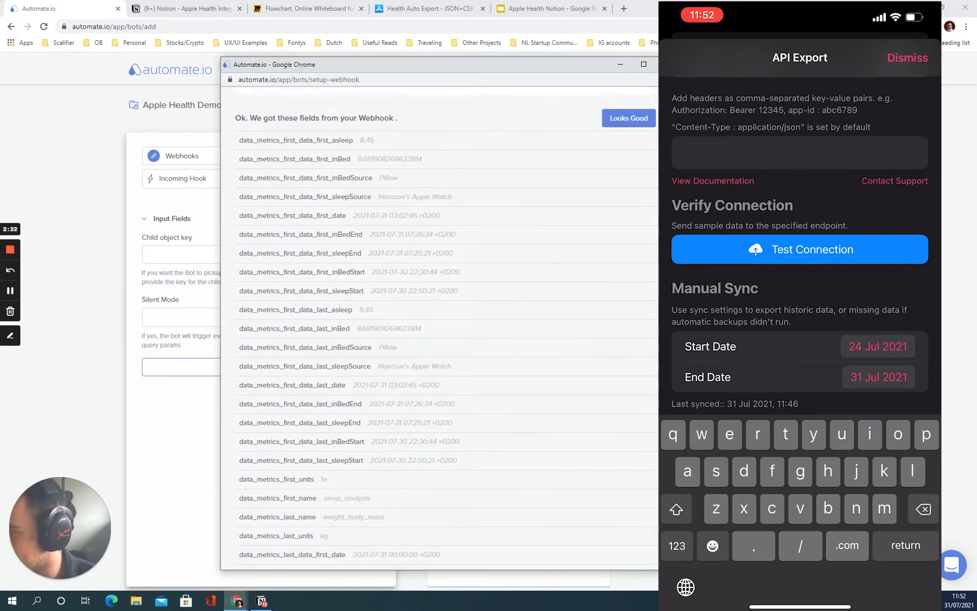
left_click_drag(239, 140, 404, 216)
left_click(337, 153)
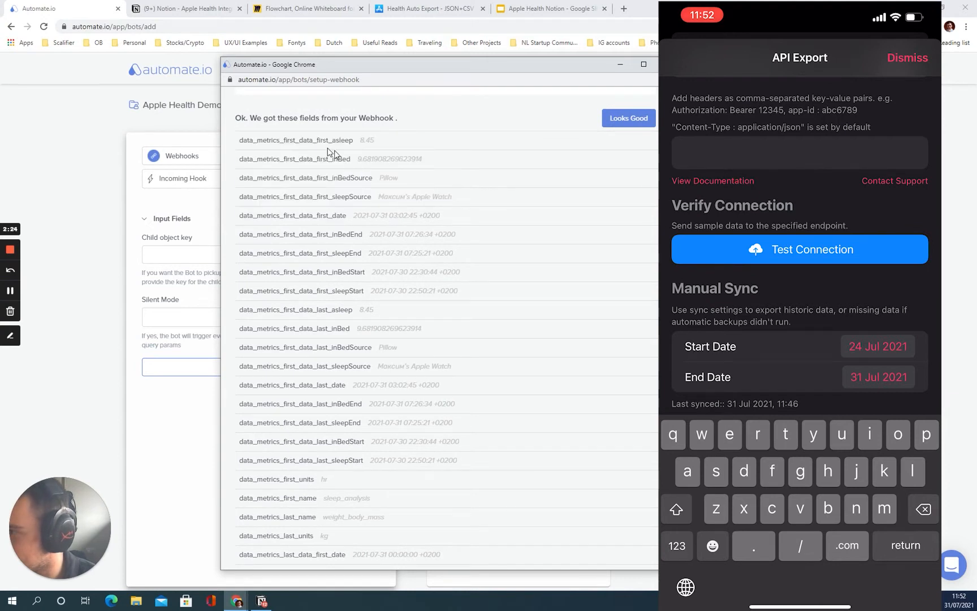
left_click_drag(257, 140, 395, 159)
left_click(375, 149)
left_click(395, 161)
scroll(344, 176, "down", 3)
left_click_drag(354, 167, 428, 165)
scroll(427, 172, "down", 1)
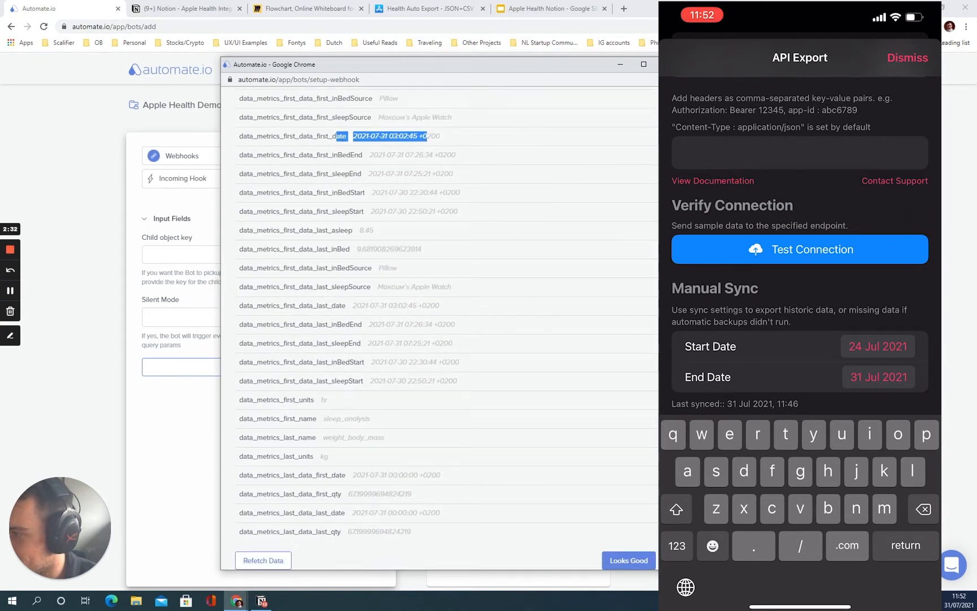
Examine the metric name and unit fields and the body weight date and quantity fields in the received data
left_click(304, 385)
left_click_drag(238, 401, 330, 460)
left_click(331, 467)
left_click_drag(238, 456, 417, 512)
left_click(546, 453)
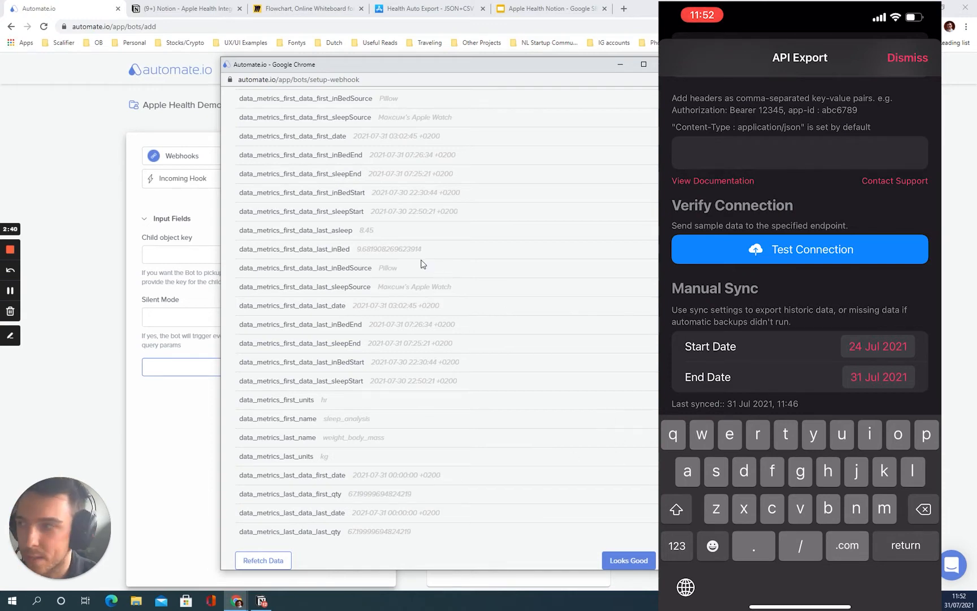
scroll(422, 265, "up", 4)
scroll(509, 285, "down", 4)
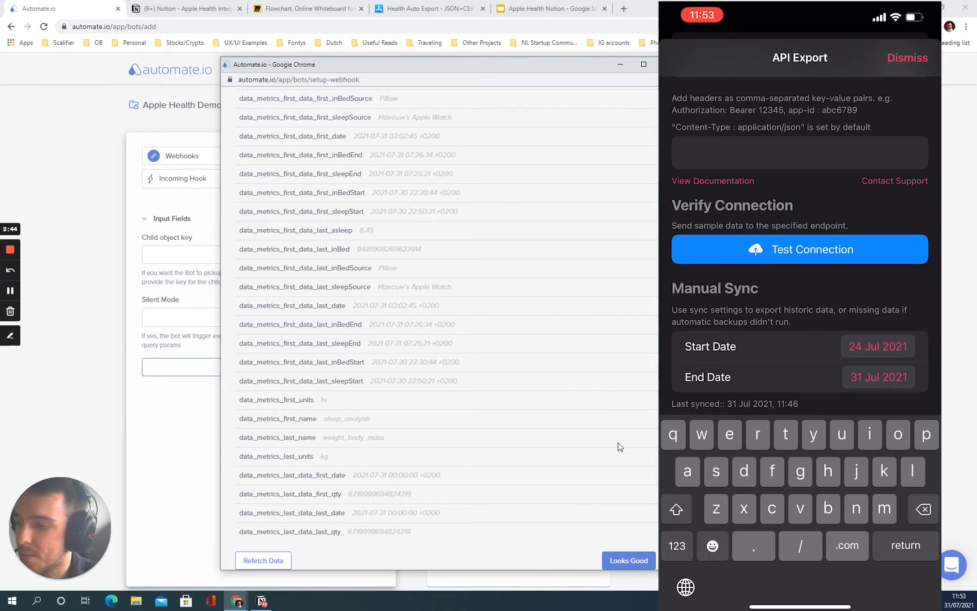
Accept the received webhook fields and check the trigger's output fields
left_click(626, 562)
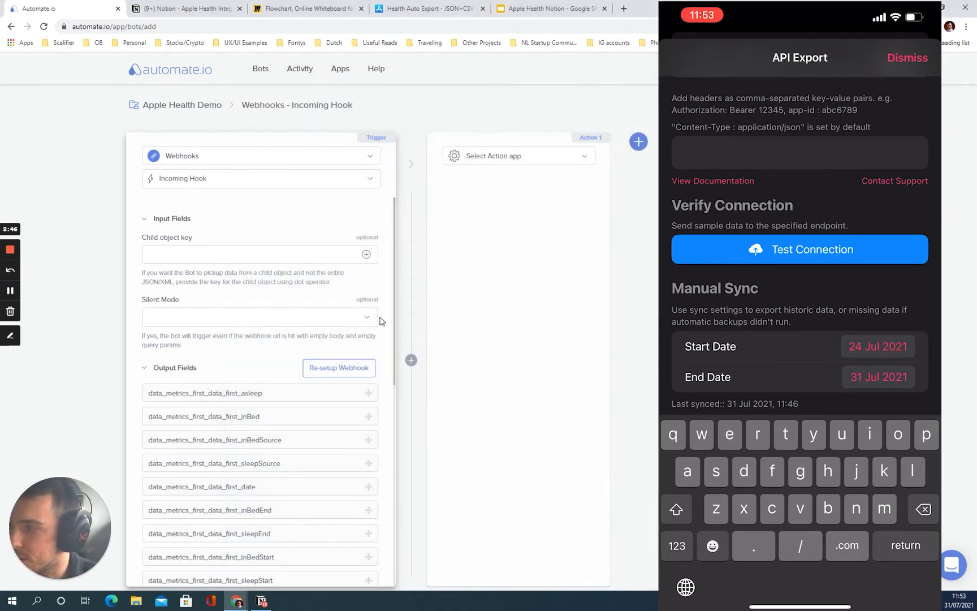
scroll(255, 306, "down", 3)
scroll(254, 307, "up", 2)
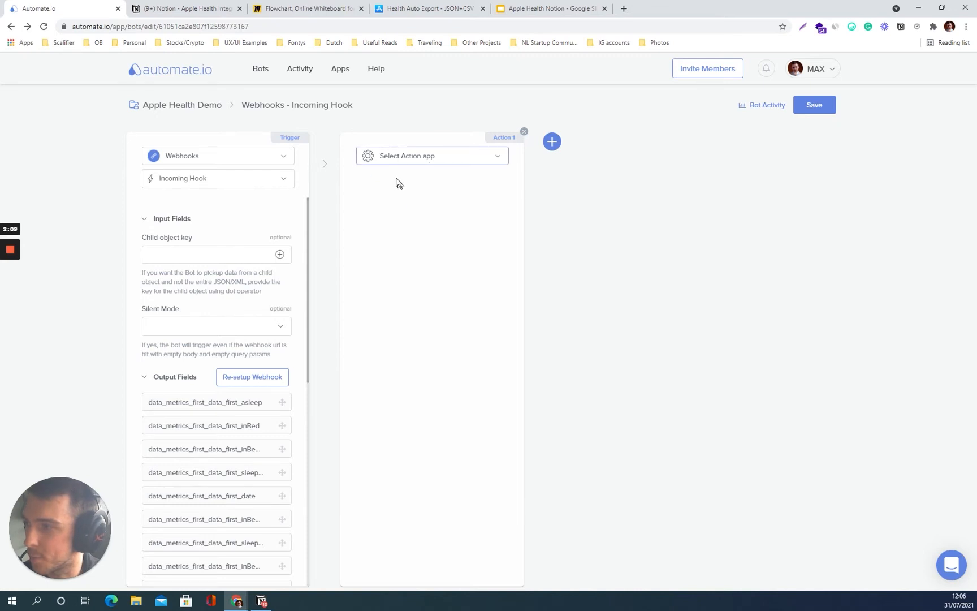
Set the bot's first action to Notion with the Update Database Item operation
left_click(451, 162)
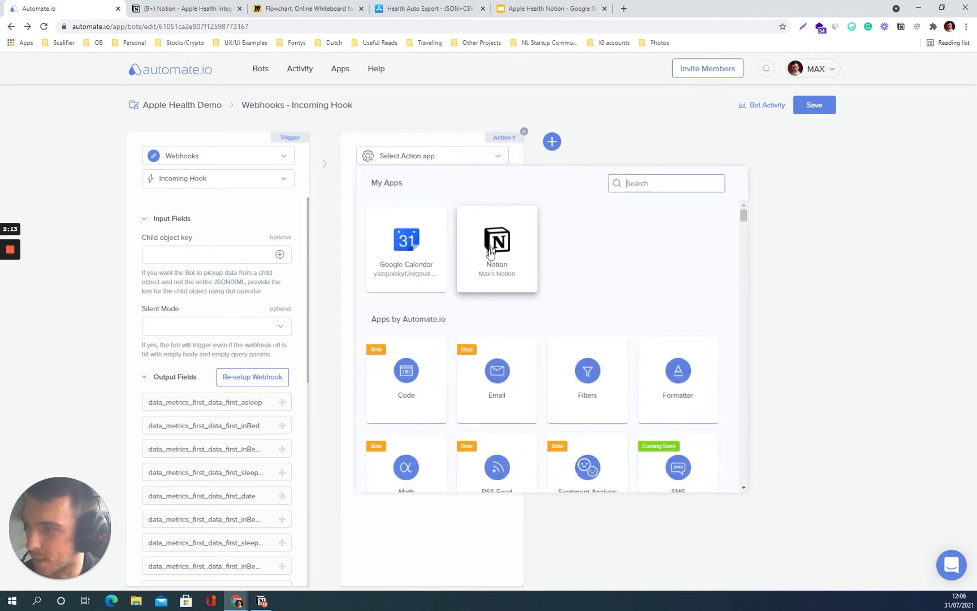
left_click(534, 241)
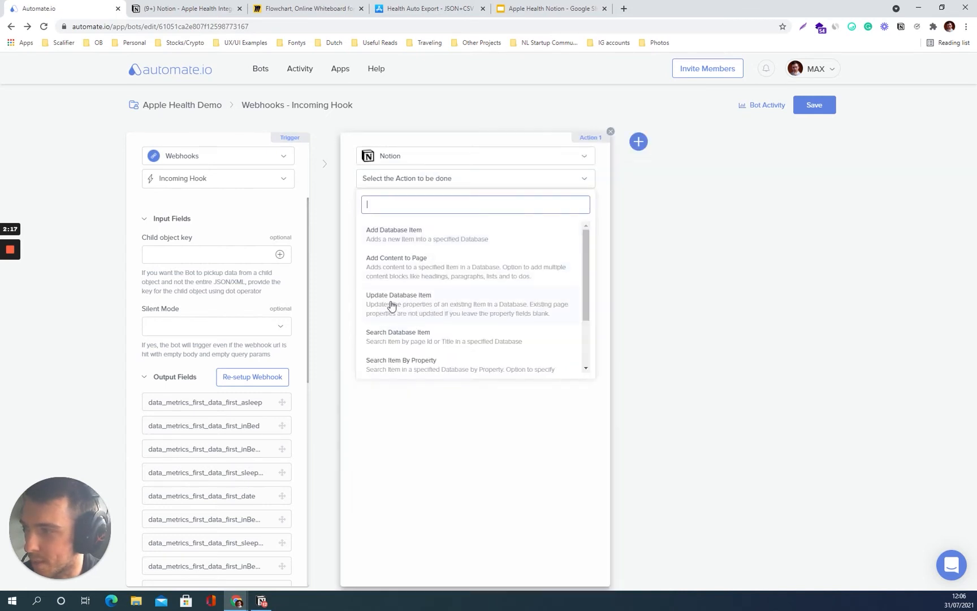
left_click(410, 308)
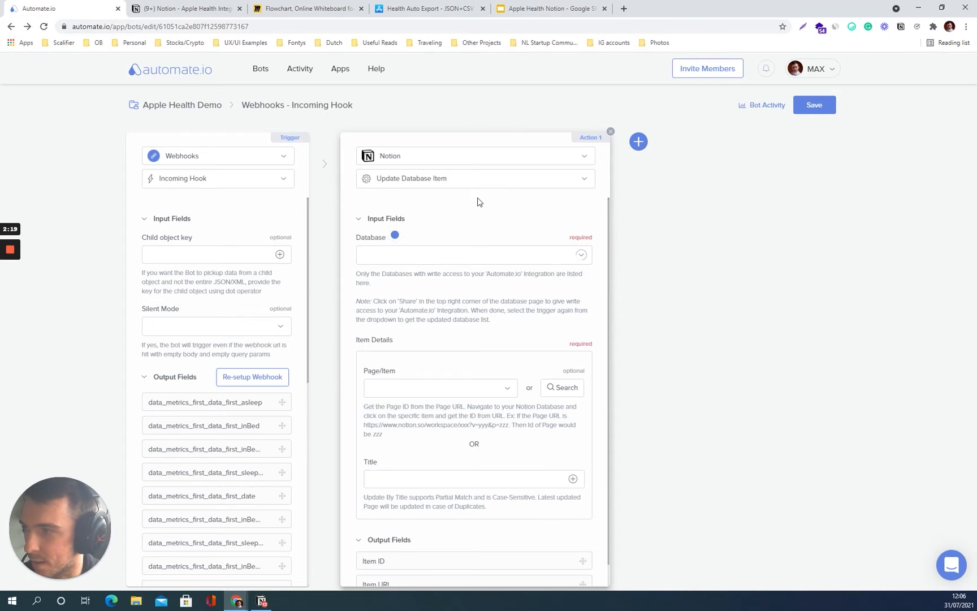
Switch to Notion to examine the Daily Tracker database's rows and columns, and return to the bot in Automate.io
left_click(196, 12)
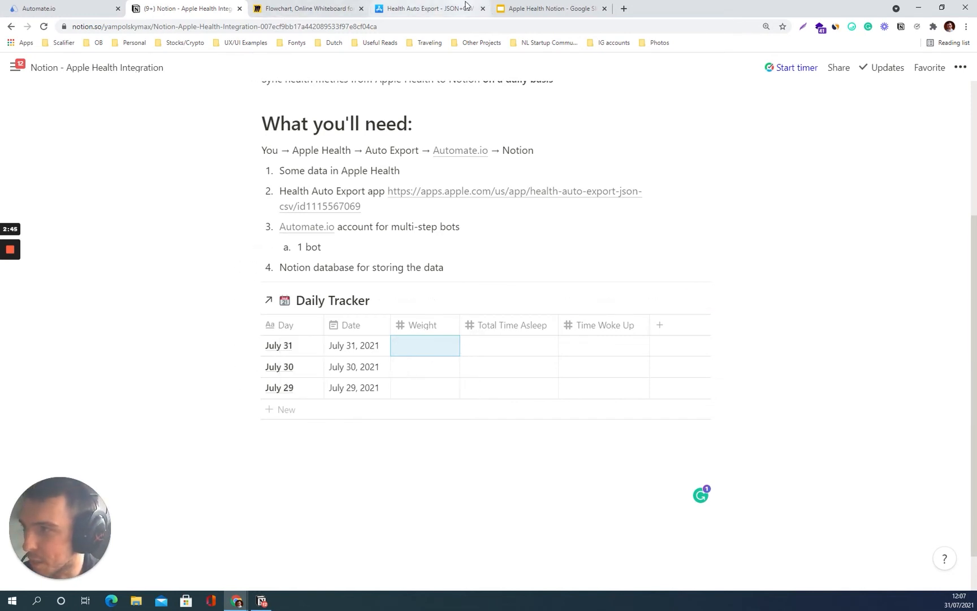
left_click(72, 6)
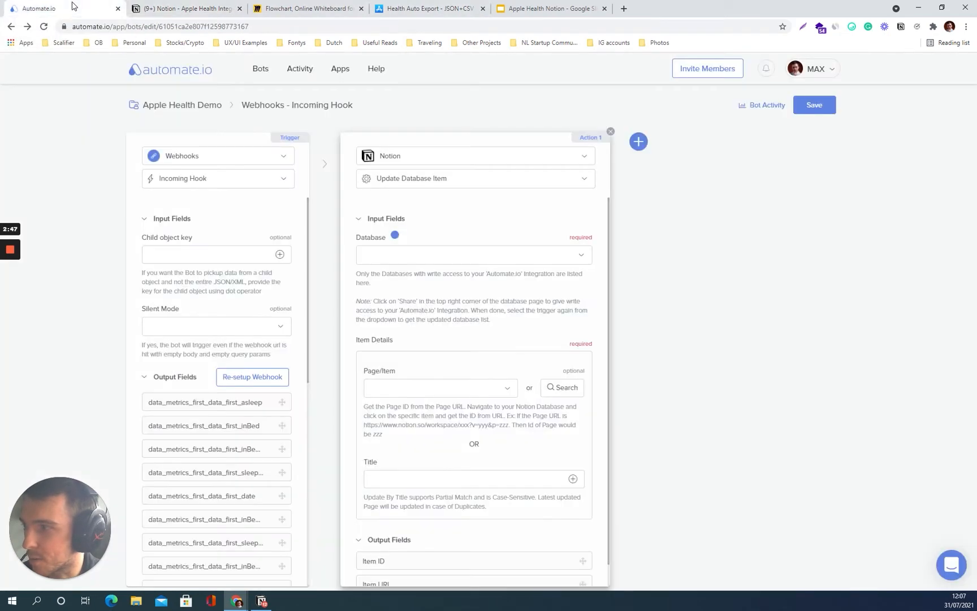
left_click(187, 8)
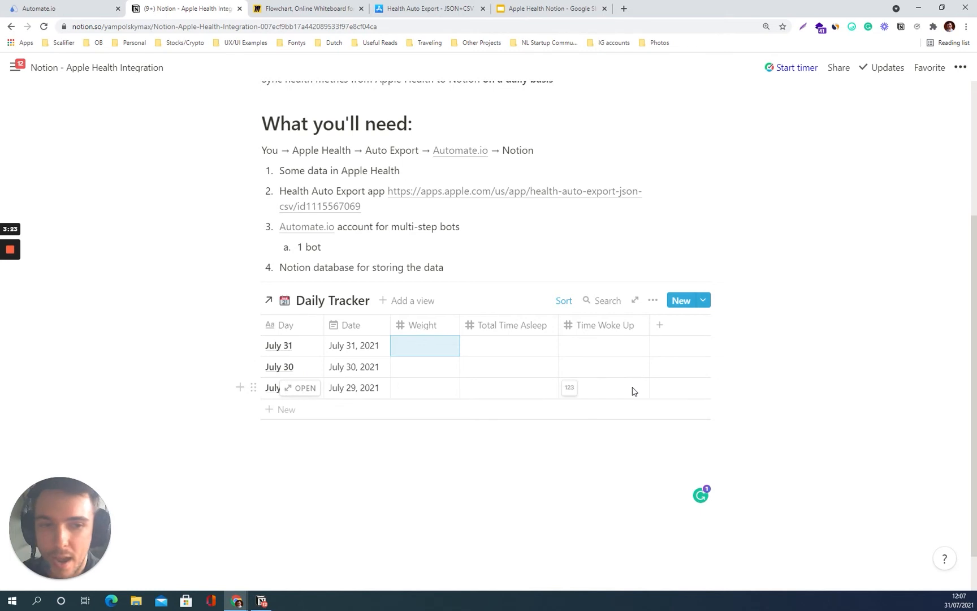
left_click(62, 8)
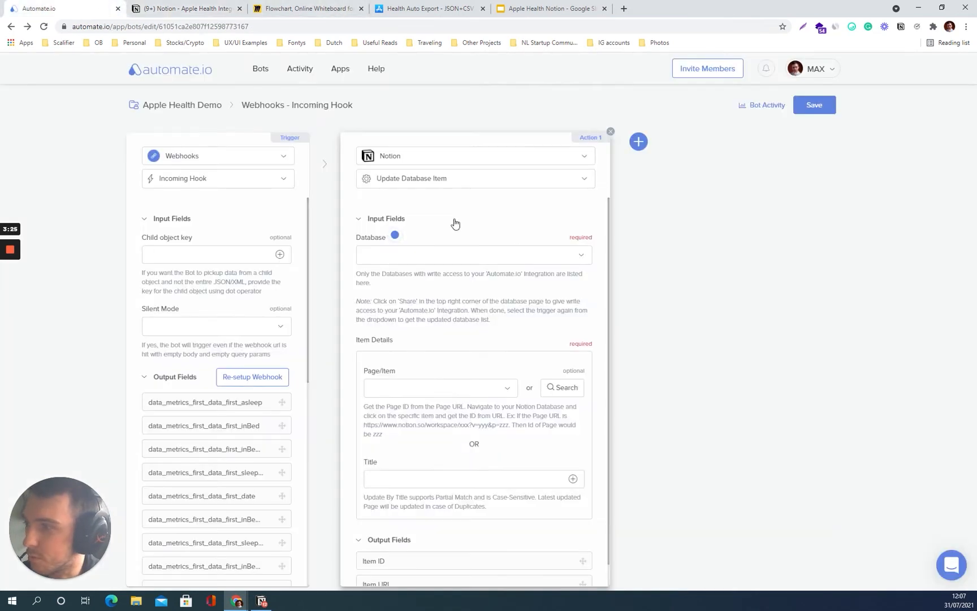
Search the database choices for "track" and set Daily Tracker as the Notion action's database
left_click(500, 261)
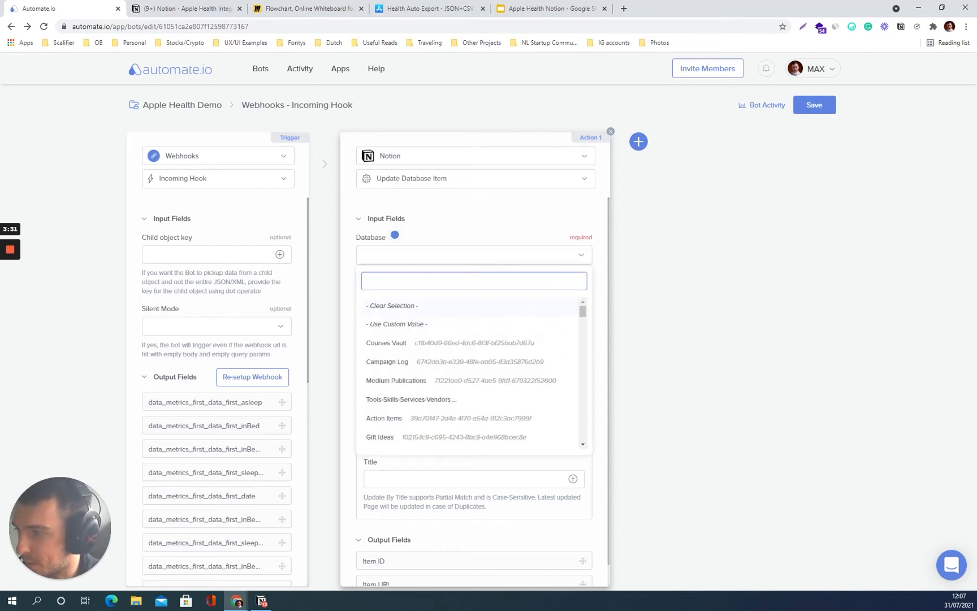
type("track")
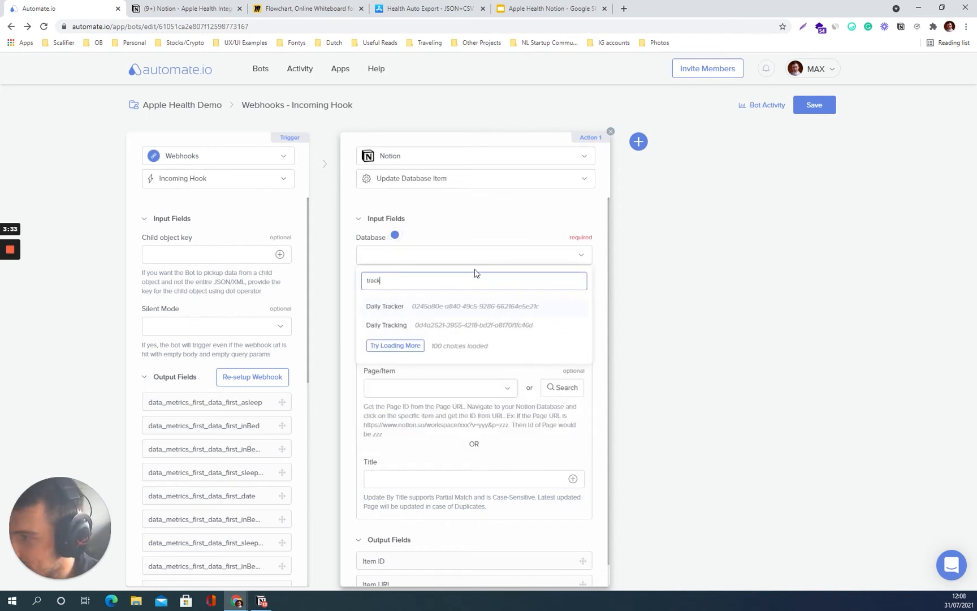
left_click(460, 308)
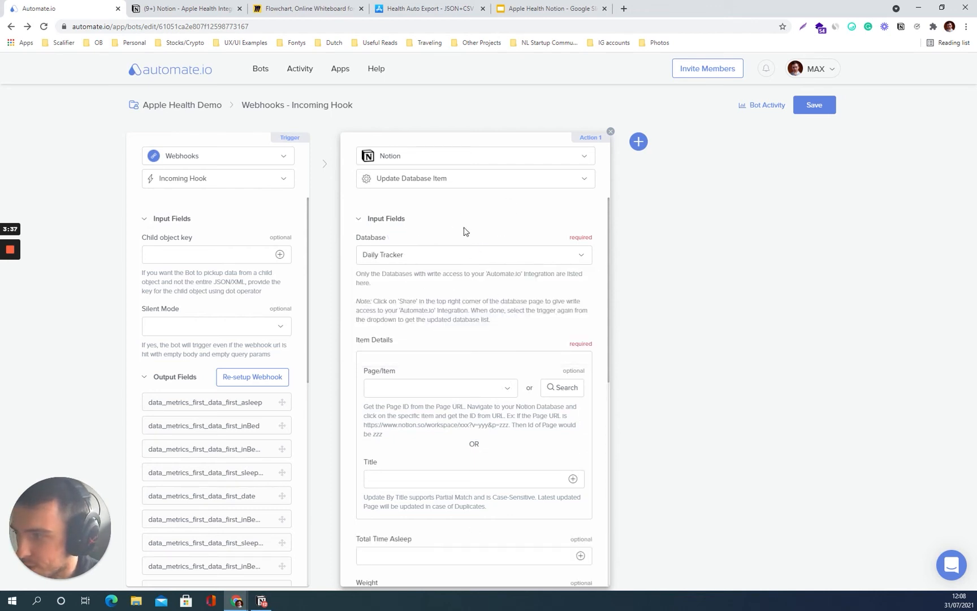
Add a Notion Search Database Item action before the Update Database Item action to supply its item ID
scroll(437, 237, "down", 1)
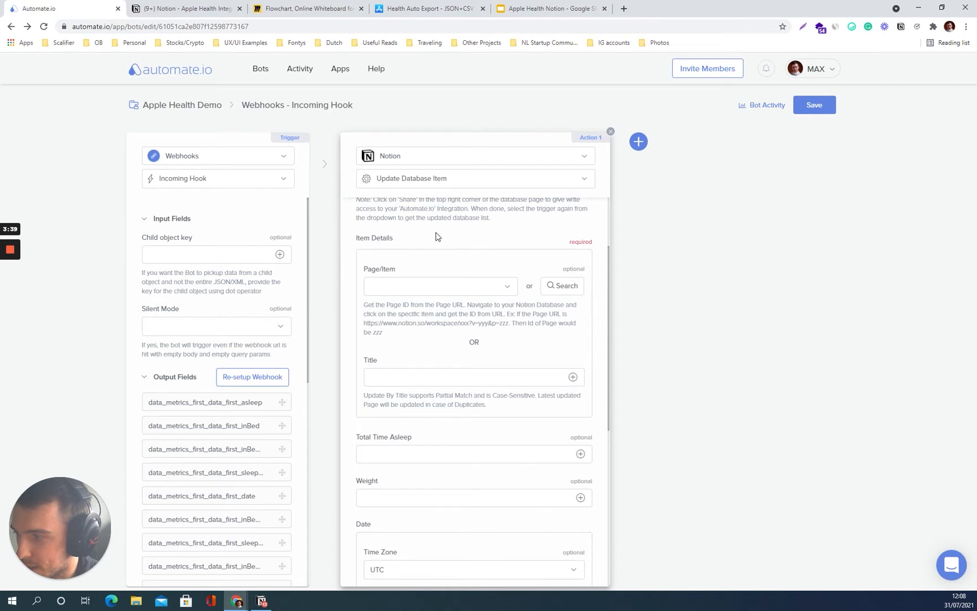
scroll(456, 257, "down", 2)
scroll(456, 270, "up", 4)
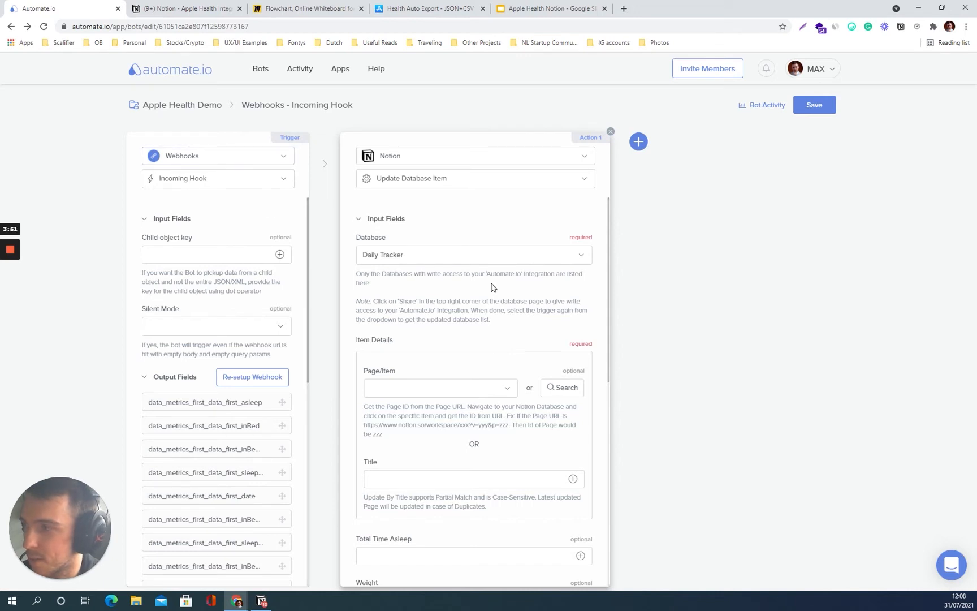
scroll(593, 275, "down", 2)
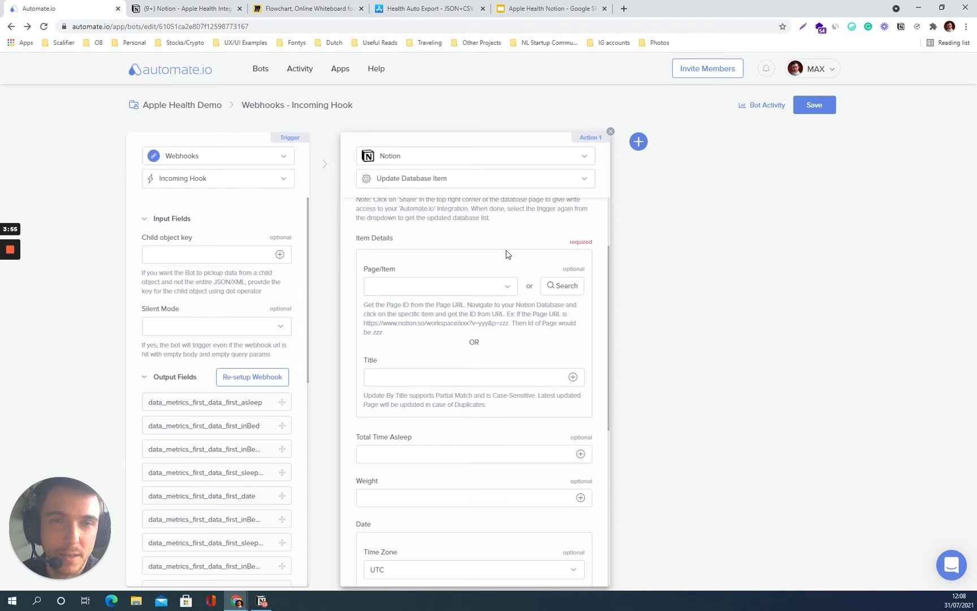
scroll(447, 362, "up", 2)
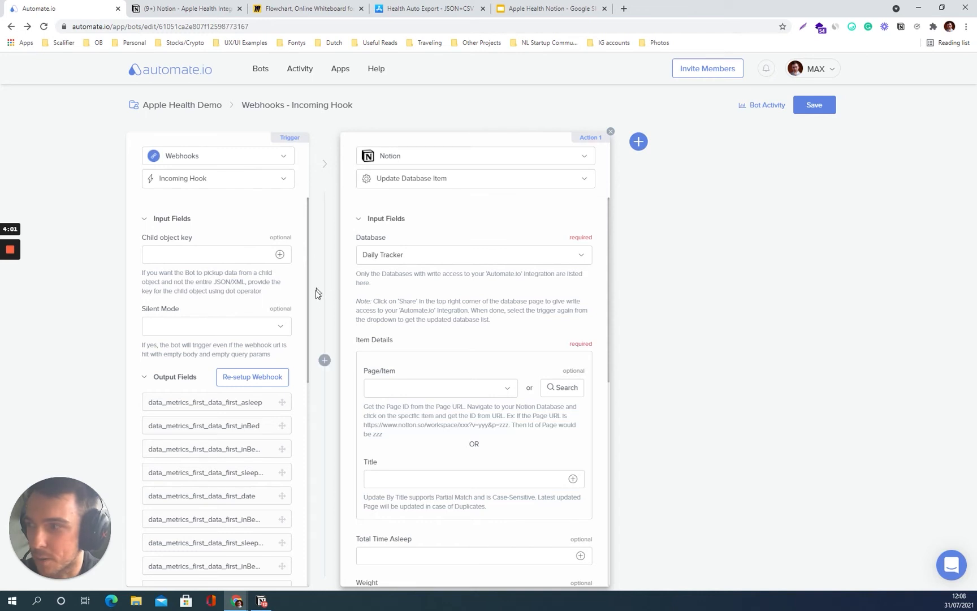
left_click(564, 389)
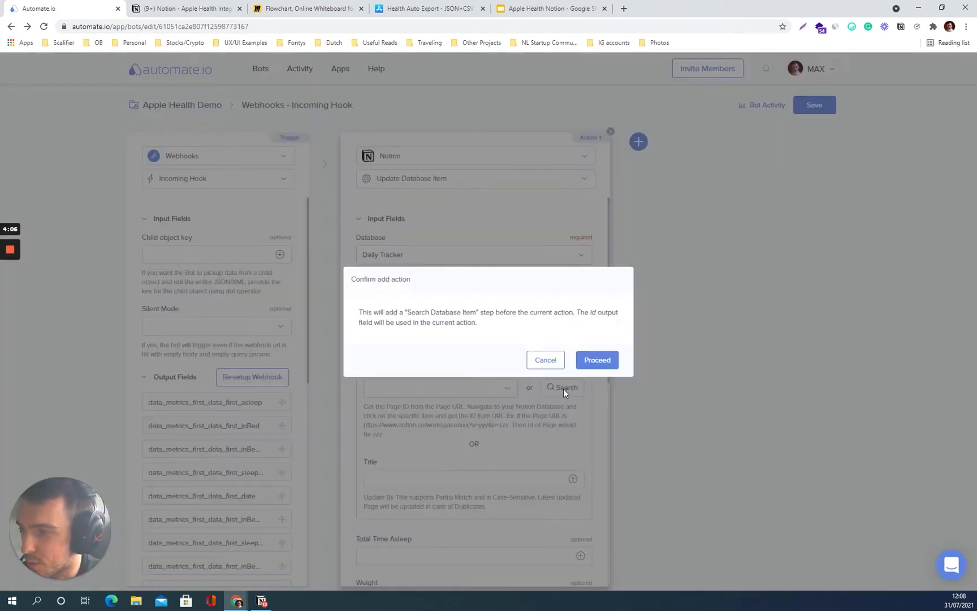
left_click(598, 362)
Change the added Notion search action's operation to Search Item By Property
left_click(445, 180)
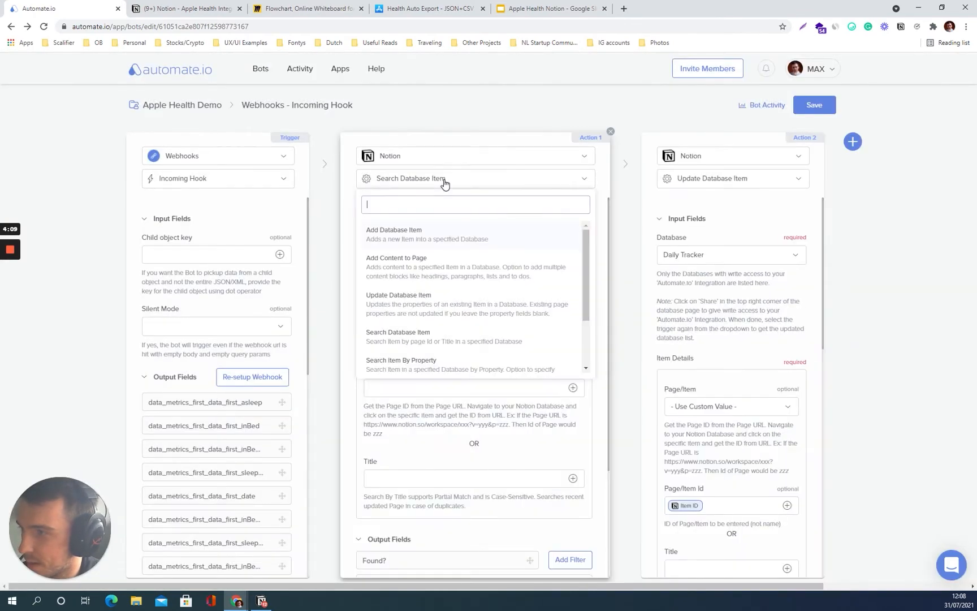
scroll(443, 247, "down", 1)
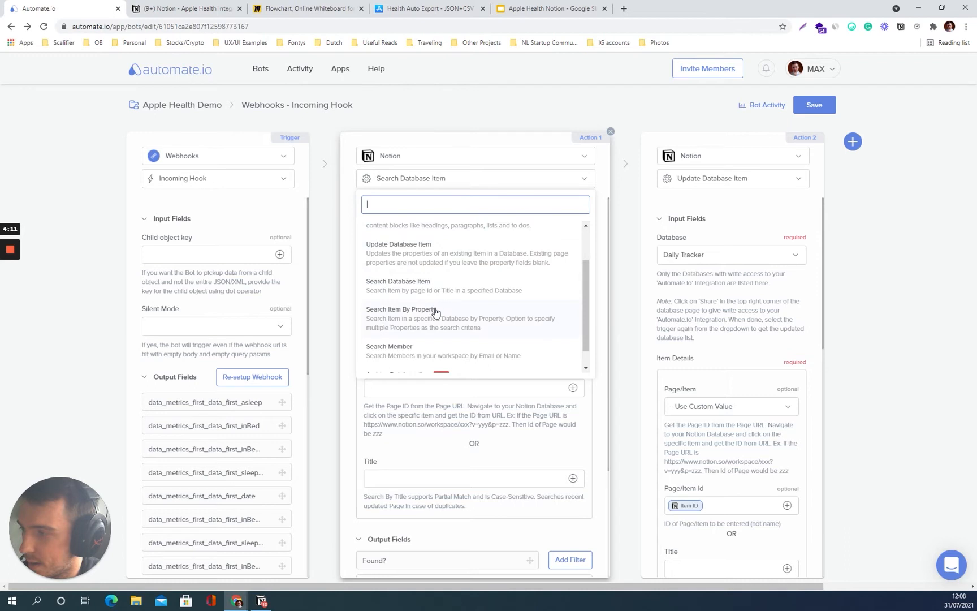
scroll(432, 317, "down", 1)
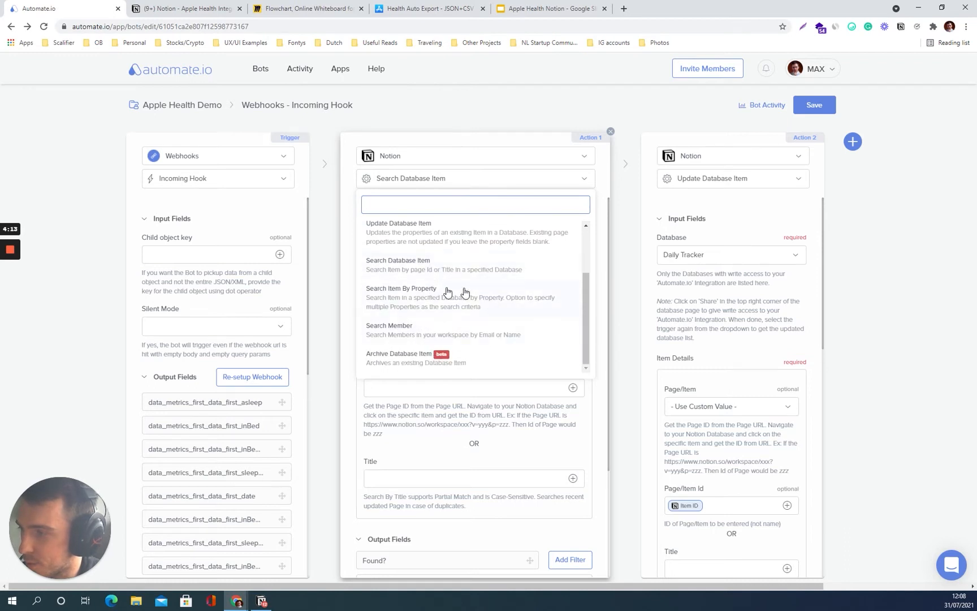
left_click(429, 300)
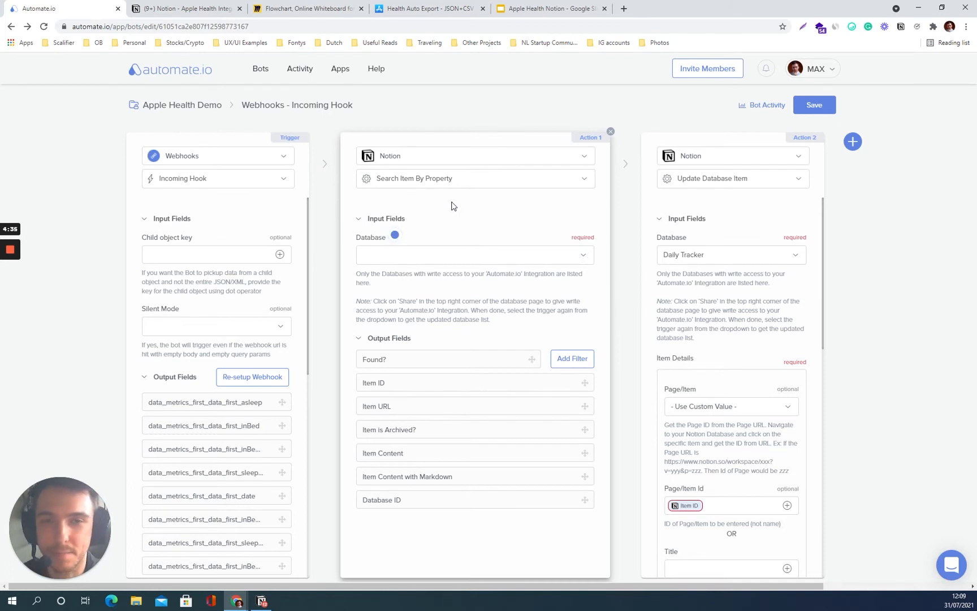
Insert a Timer action between the webhook trigger and the Notion search action
mouse_move(323, 357)
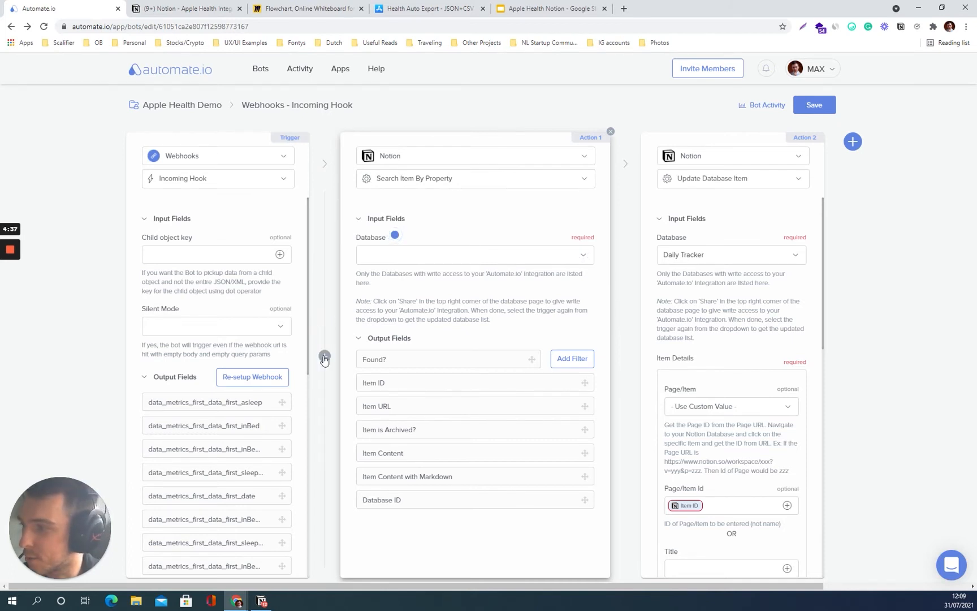
left_click(325, 357)
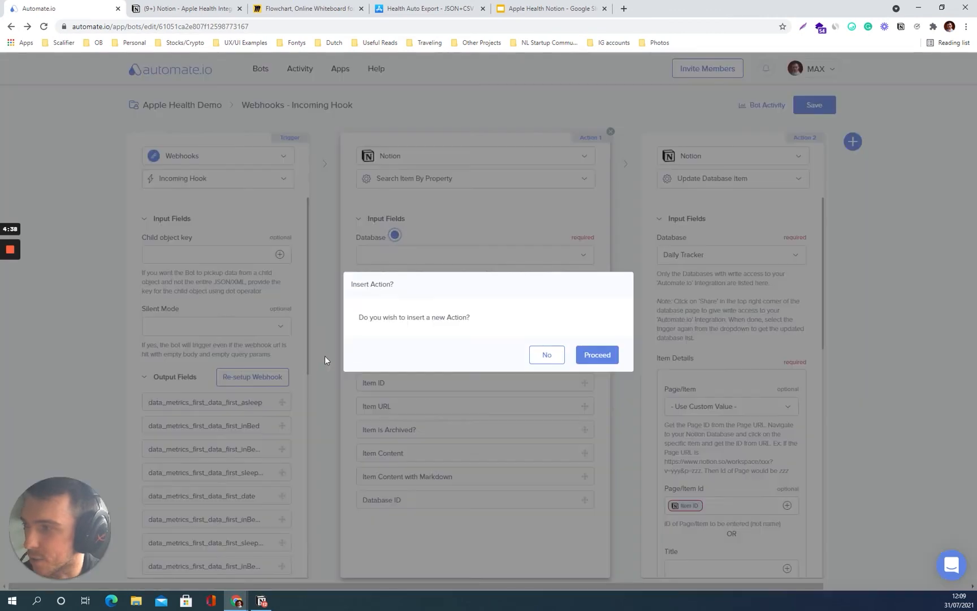
left_click(597, 354)
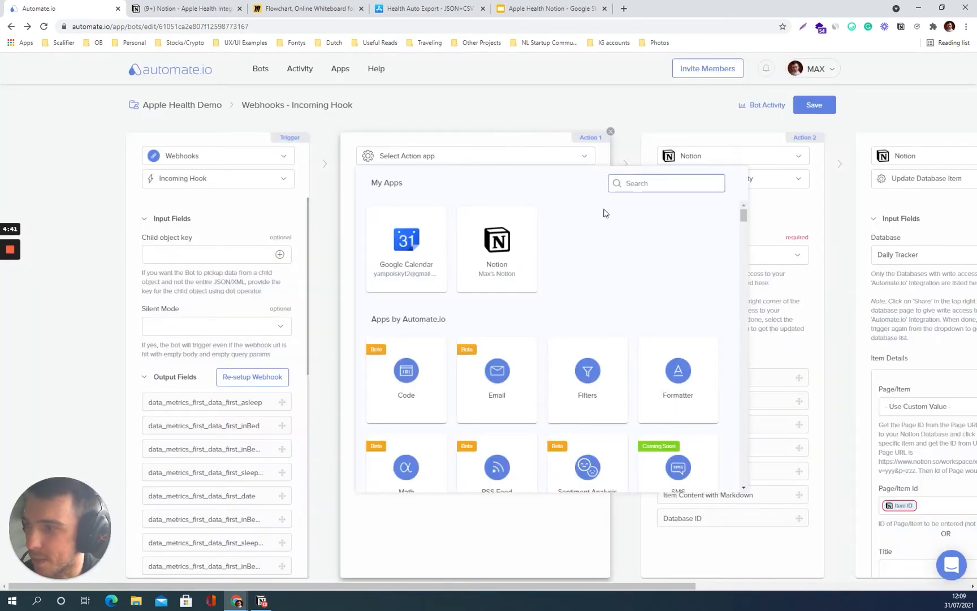
scroll(617, 257, "down", 1)
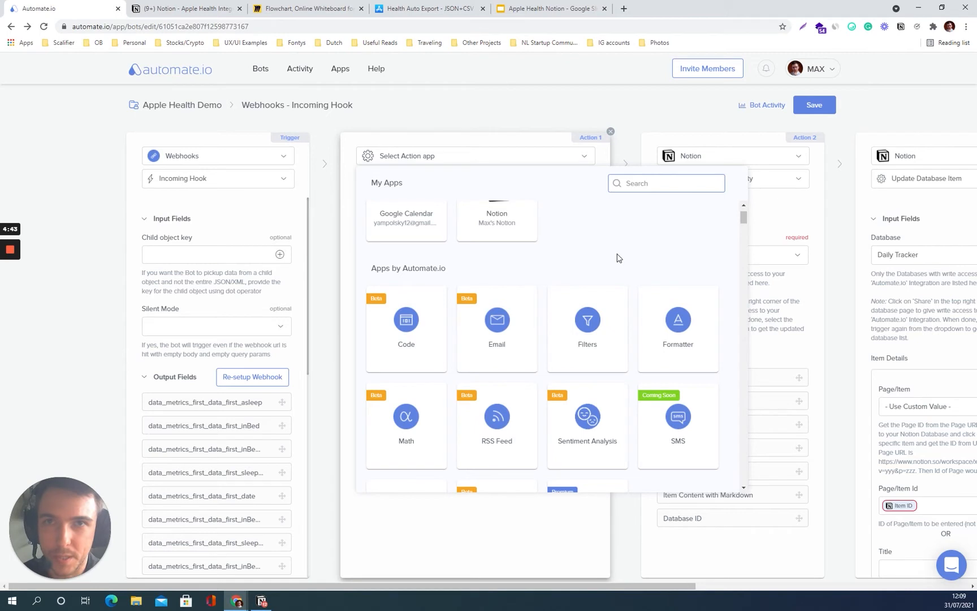
scroll(573, 257, "down", 1)
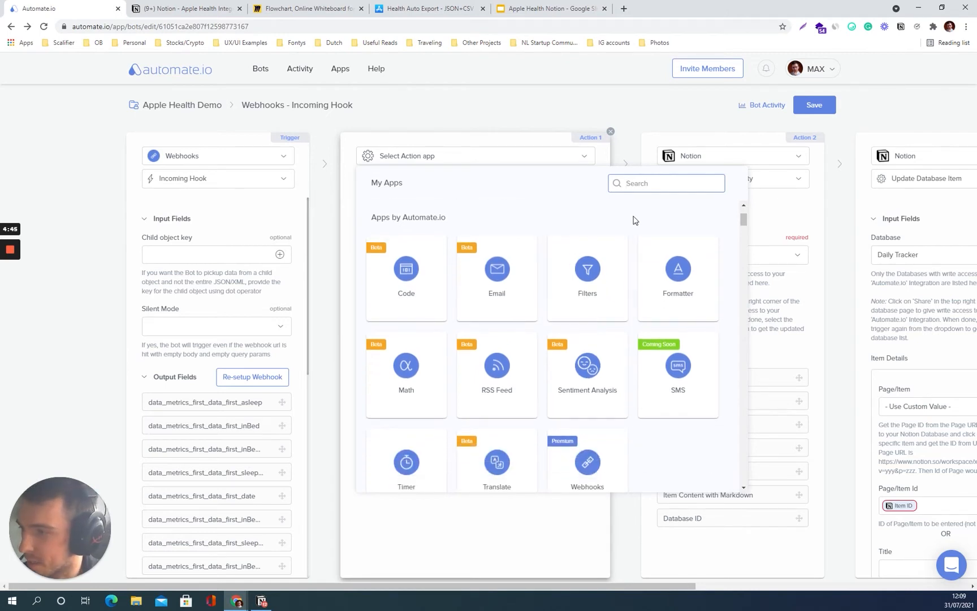
scroll(634, 219, "down", 1)
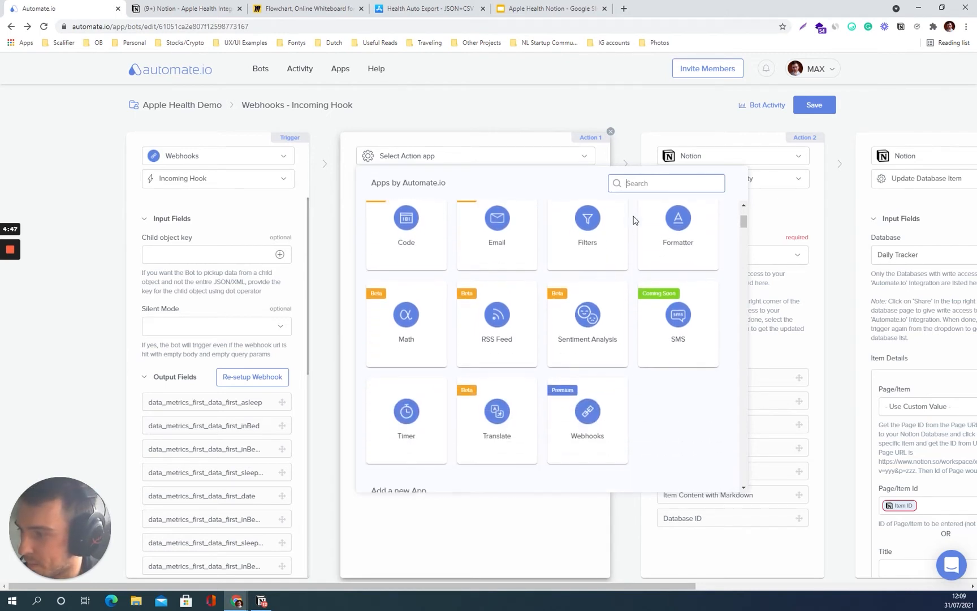
left_click(407, 416)
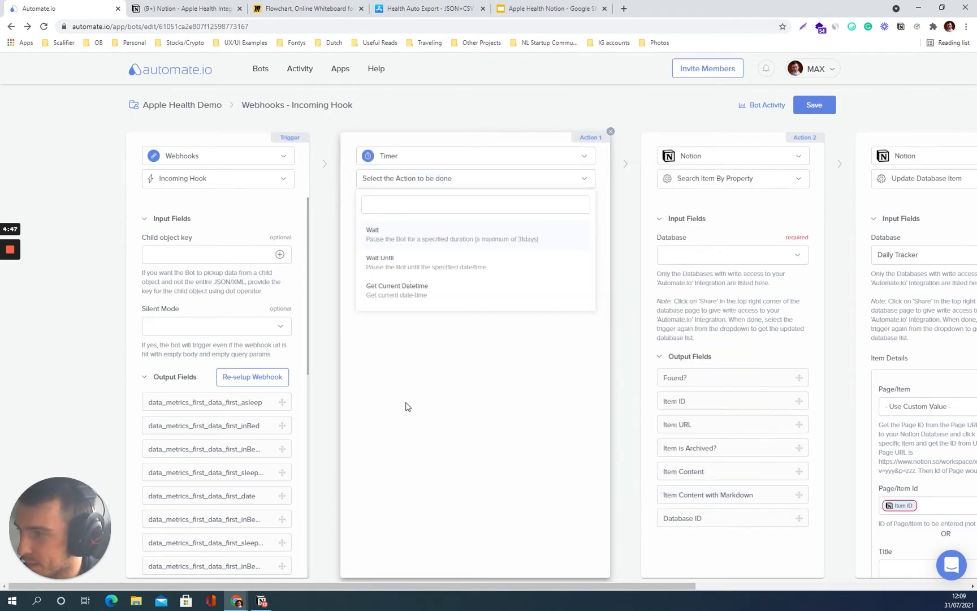
Set the Timer action to Get Current Datetime with the Get Date only format
left_click(416, 297)
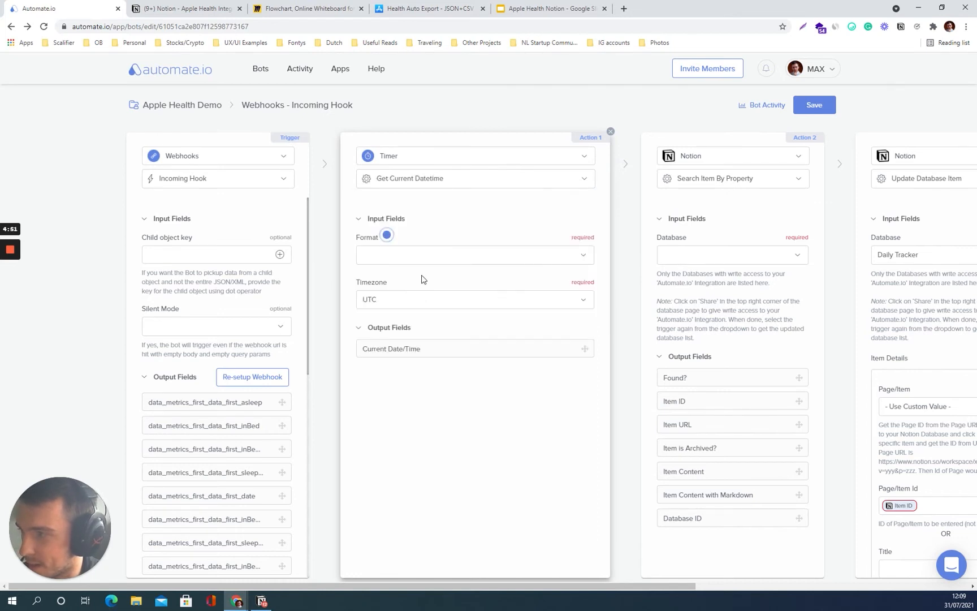
left_click(435, 255)
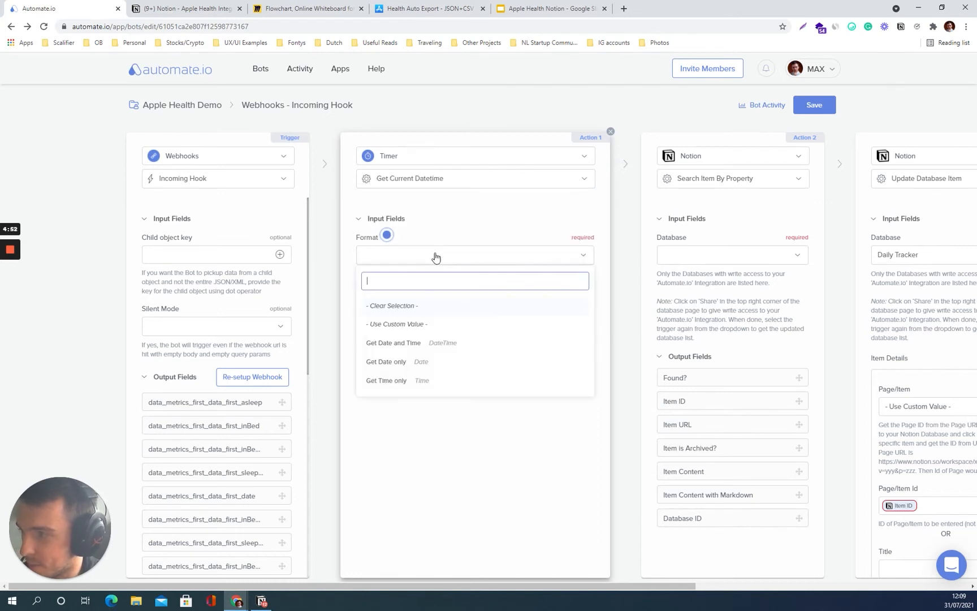
left_click(403, 364)
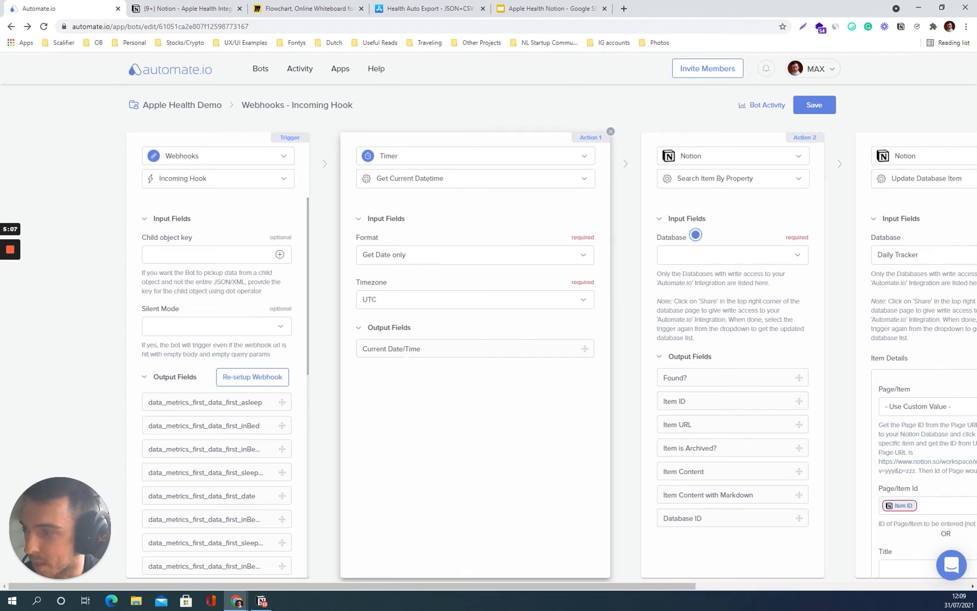
Search the Search Item By Property action's database choices for "track" and choose Daily Tracker
left_click(720, 262)
type("track")
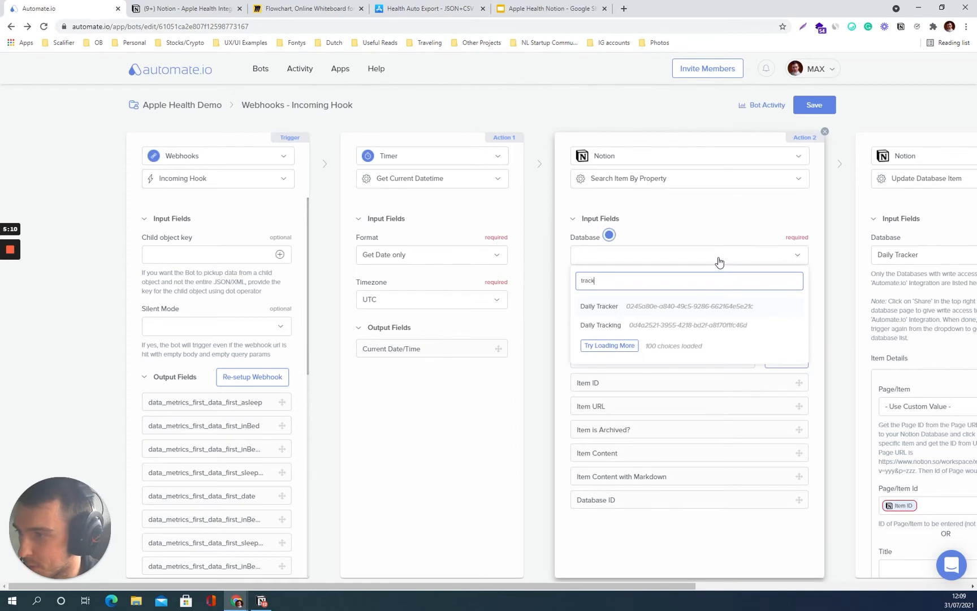
left_click(637, 312)
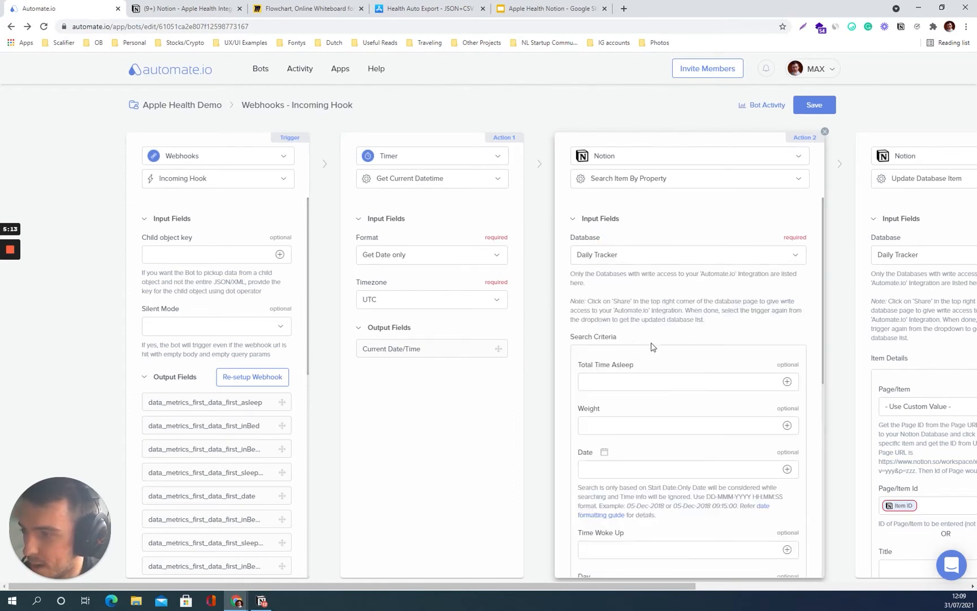
Map the Timer's Current Date/Time output to the Date search criterion of the Notion search action
scroll(668, 341, "down", 2)
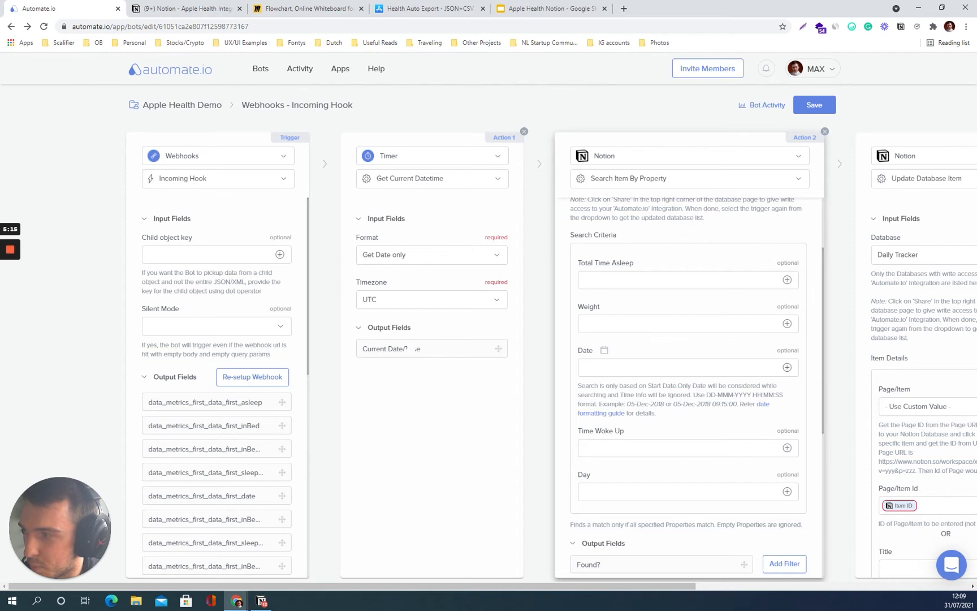
left_click_drag(378, 348, 648, 371)
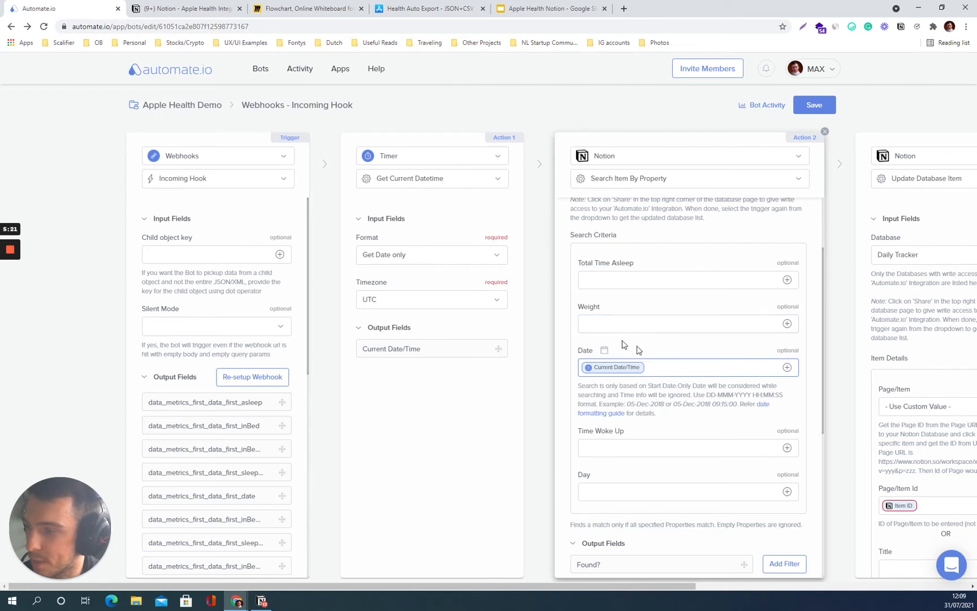
scroll(678, 373, "up", 2)
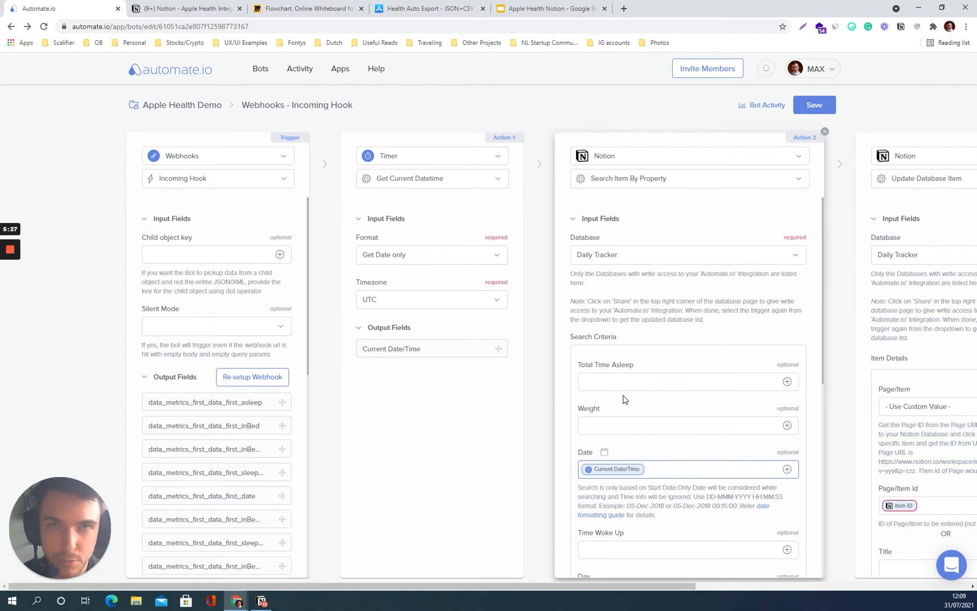
scroll(676, 400, "down", 2)
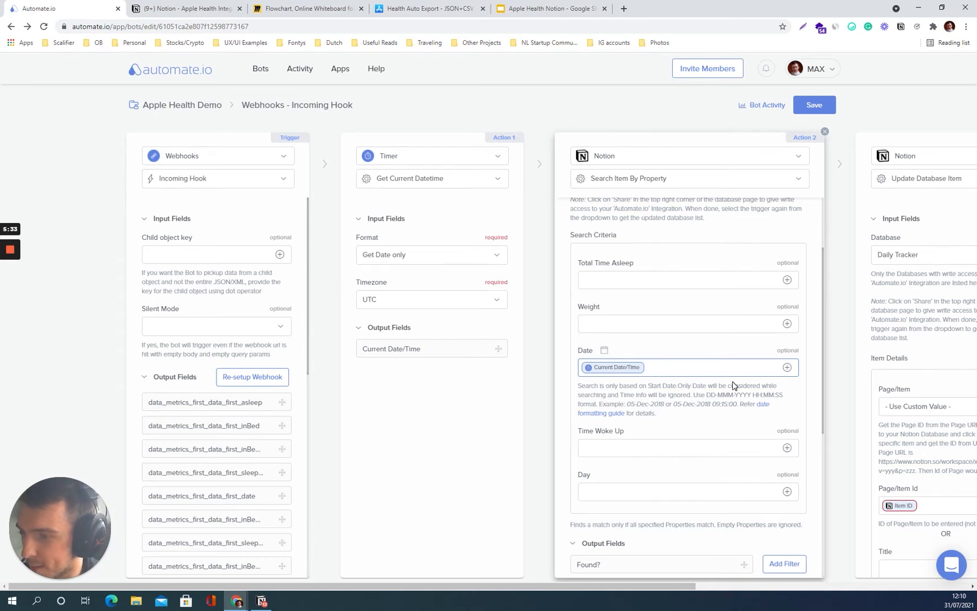
scroll(660, 287, "up", 2)
Replace the outdated Page/Item Id reference in the Update Database Item action with the Item ID output of Search Item By Property
scroll(661, 287, "down", 3)
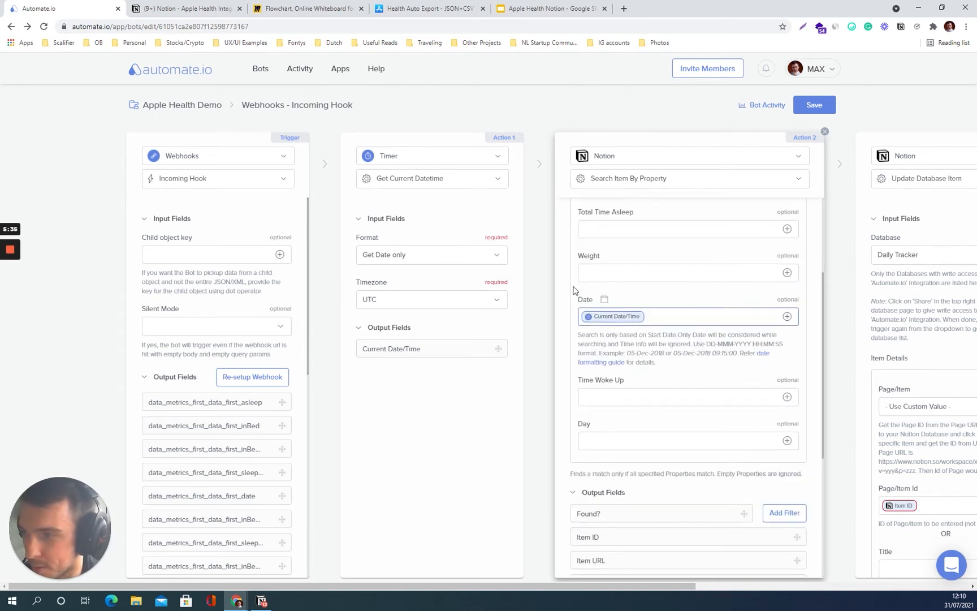
scroll(633, 302, "down", 4)
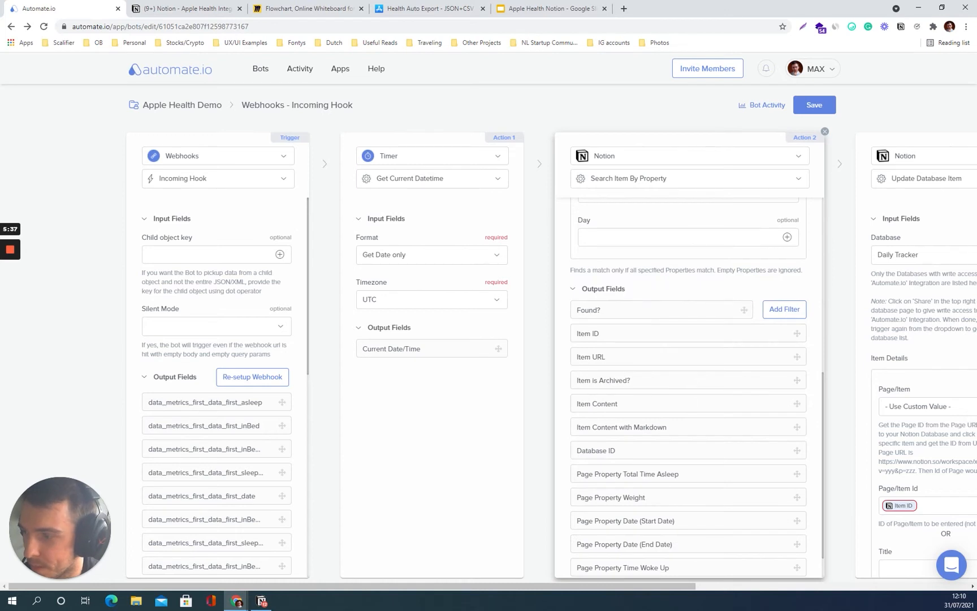
left_click_drag(691, 587, 843, 587)
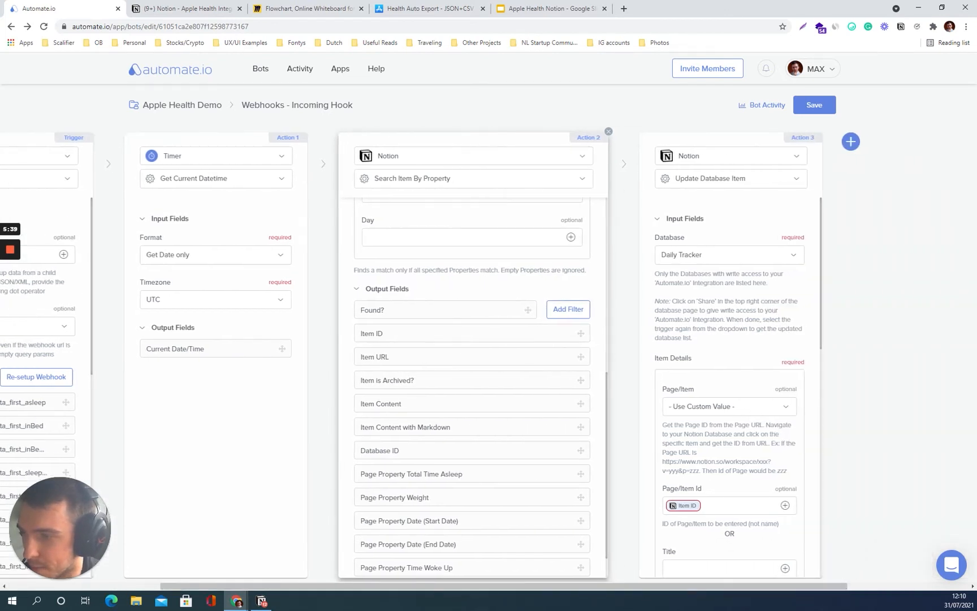
left_click_drag(580, 333, 718, 507)
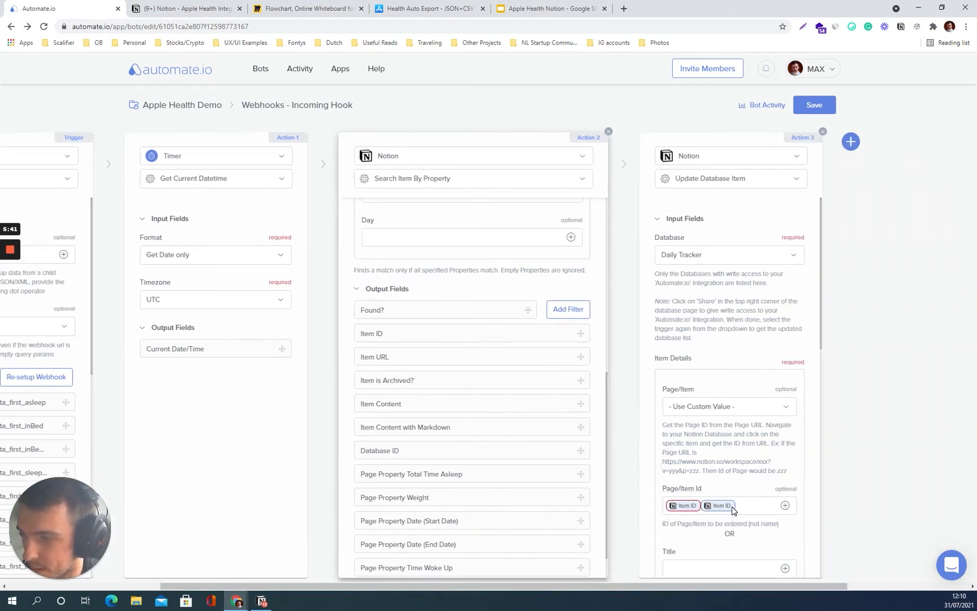
left_click(767, 509)
key("BackSpace")
key("BackSpace")
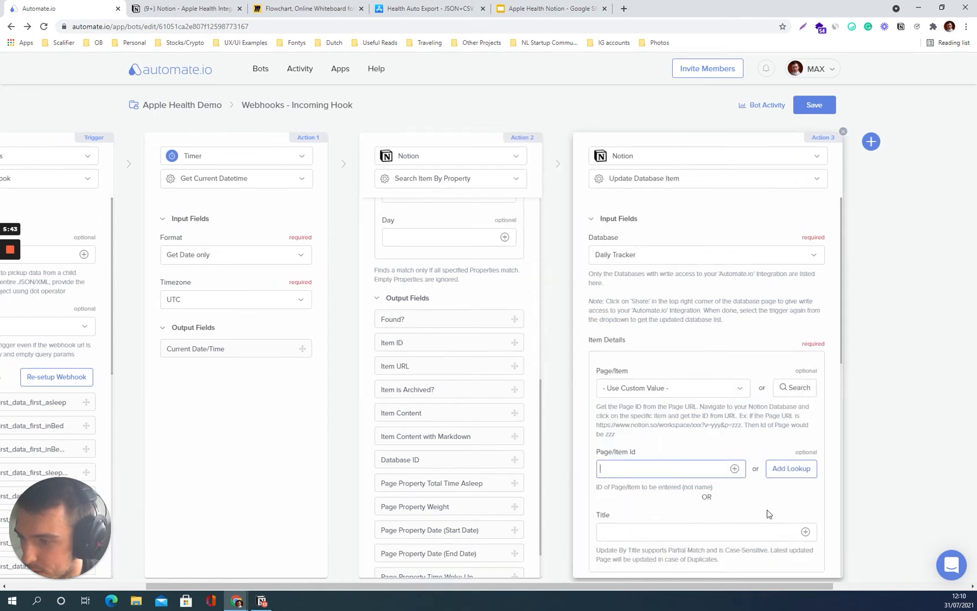
left_click_drag(515, 342, 718, 474)
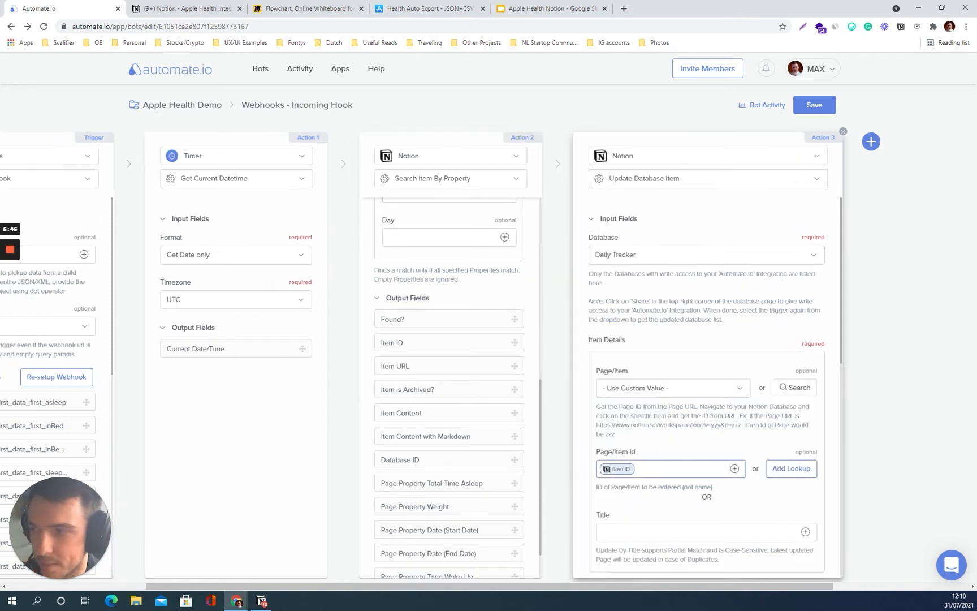
Map the webhook's data_metrics_last_data_last_qty output to the Weight field of the Update Database Item action
scroll(738, 328, "down", 5)
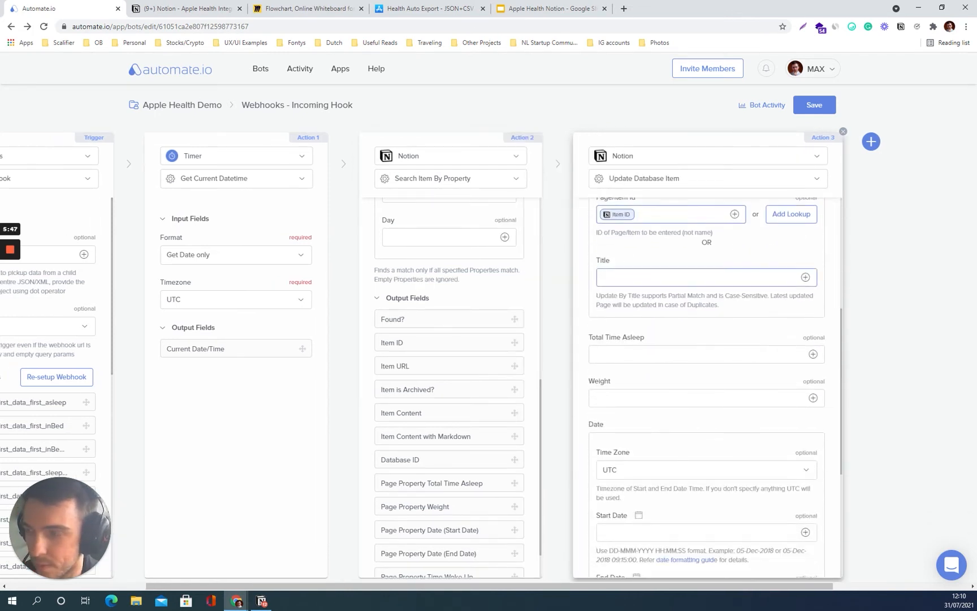
scroll(672, 323, "up", 1)
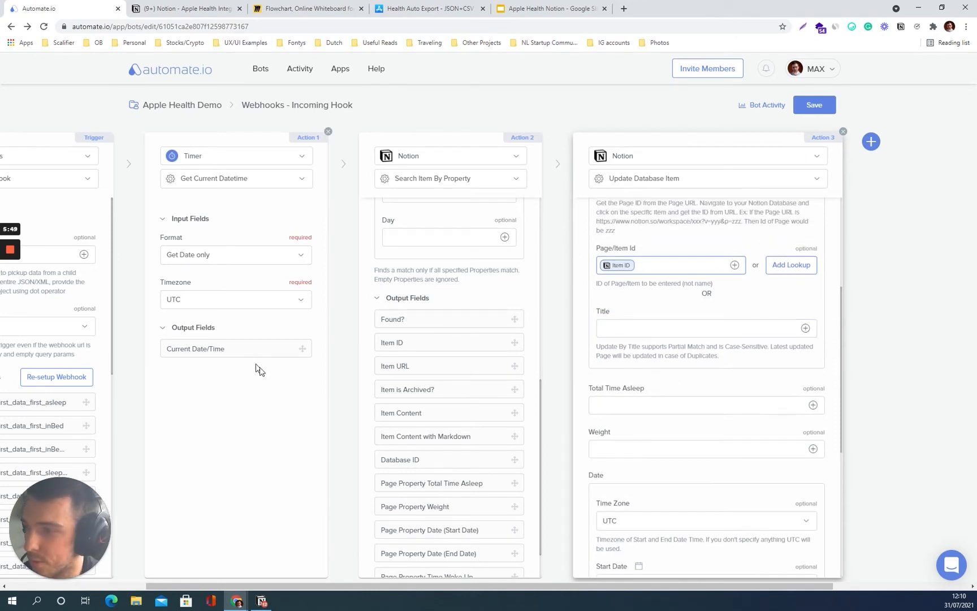
scroll(285, 380, "left", 3)
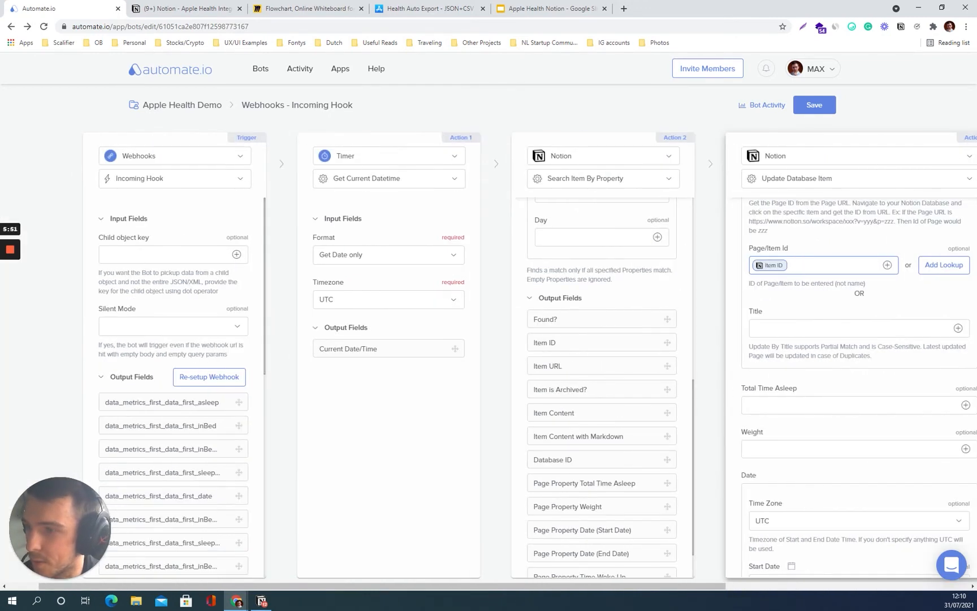
scroll(212, 342, "down", 1)
scroll(169, 358, "down", 8)
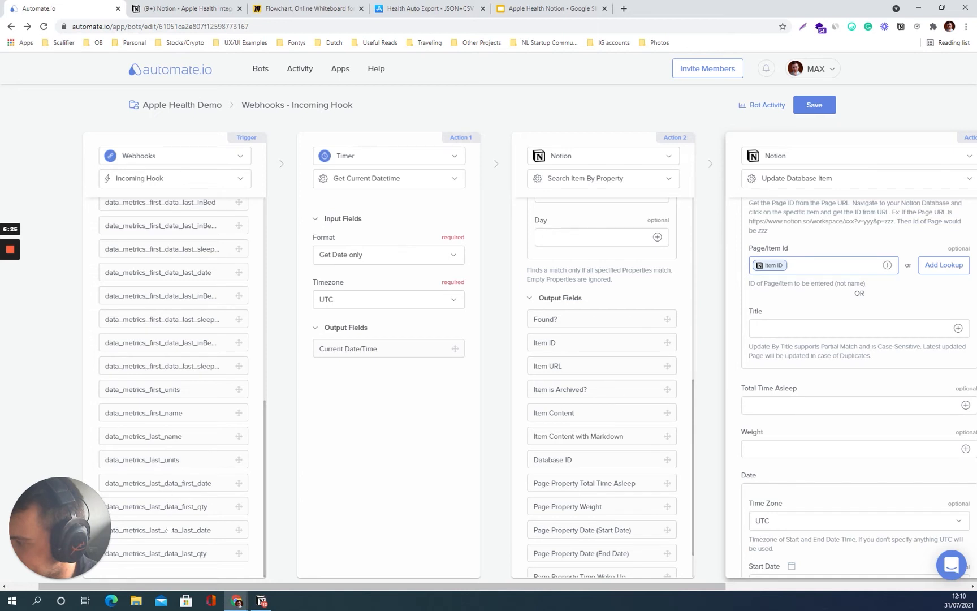
left_click_drag(168, 556, 735, 453)
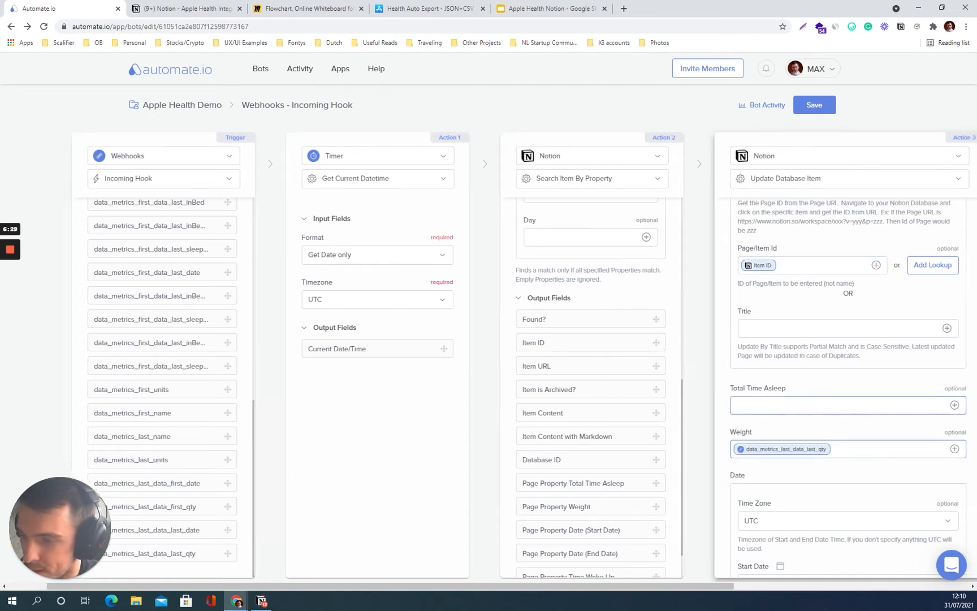
Review the Update Database Item fields, then save the bot and turn it on to test it
scroll(763, 436, "right", 3)
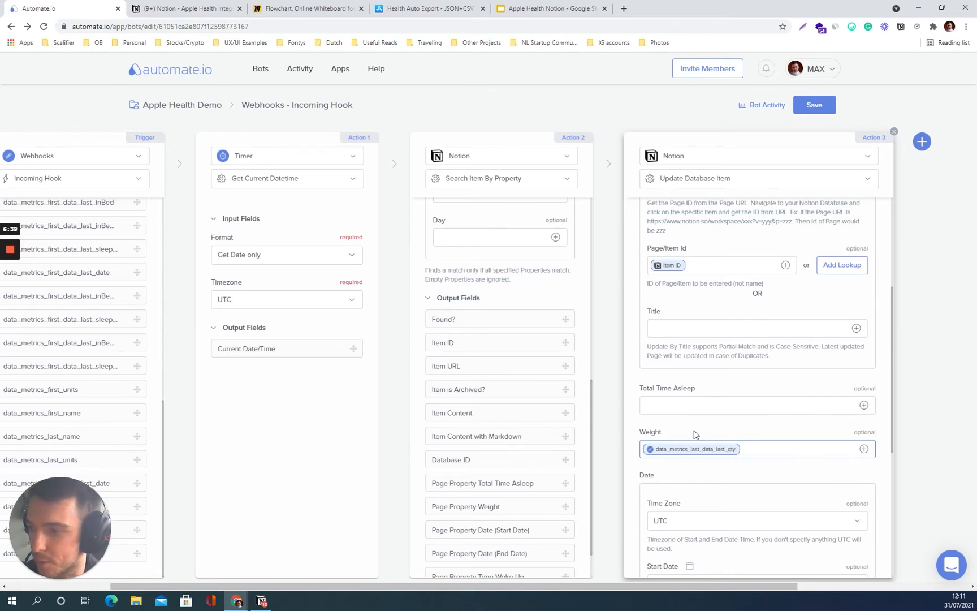
scroll(681, 413, "down", 2)
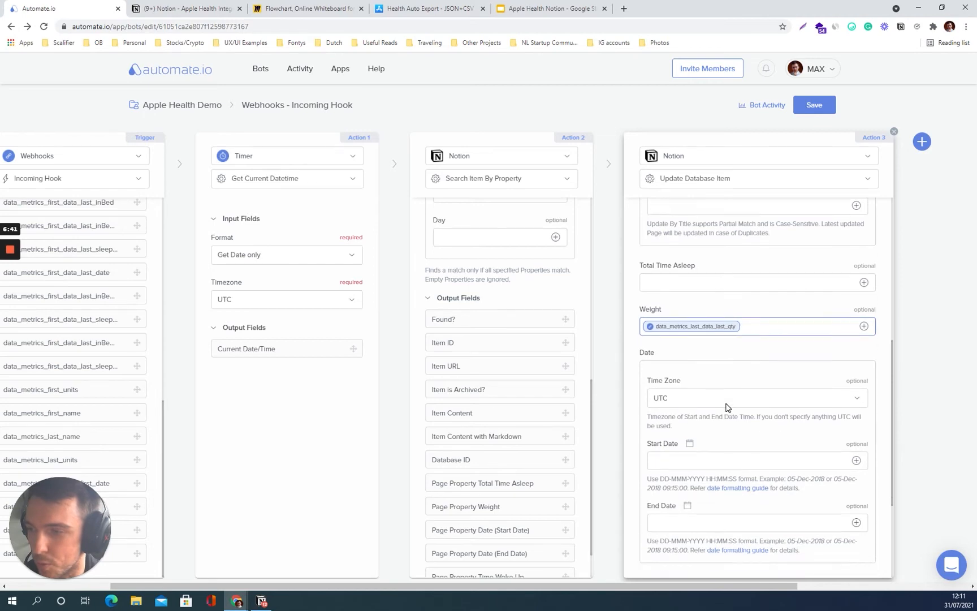
scroll(684, 419, "up", 6)
scroll(724, 419, "down", 10)
scroll(727, 399, "up", 10)
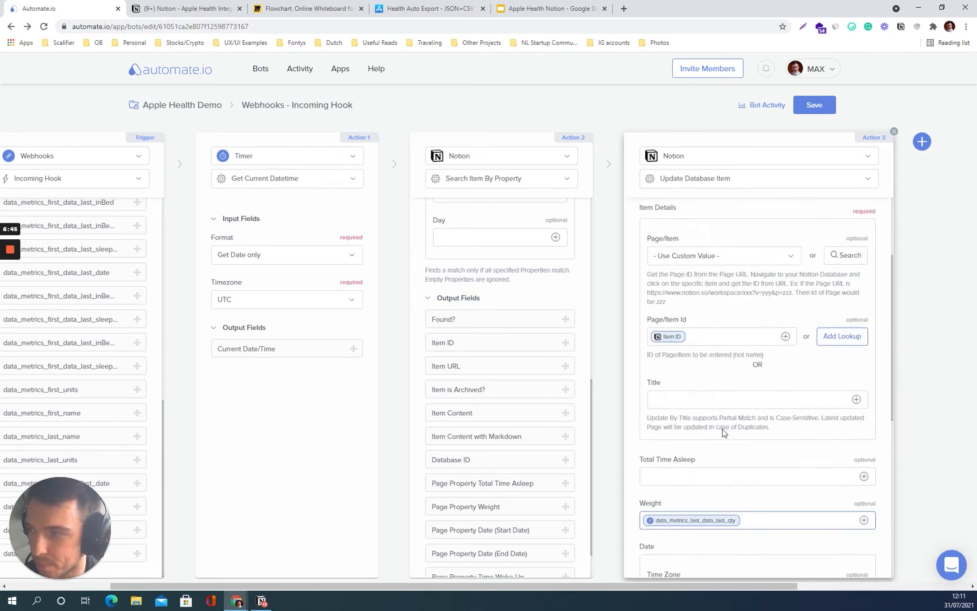
left_click(809, 110)
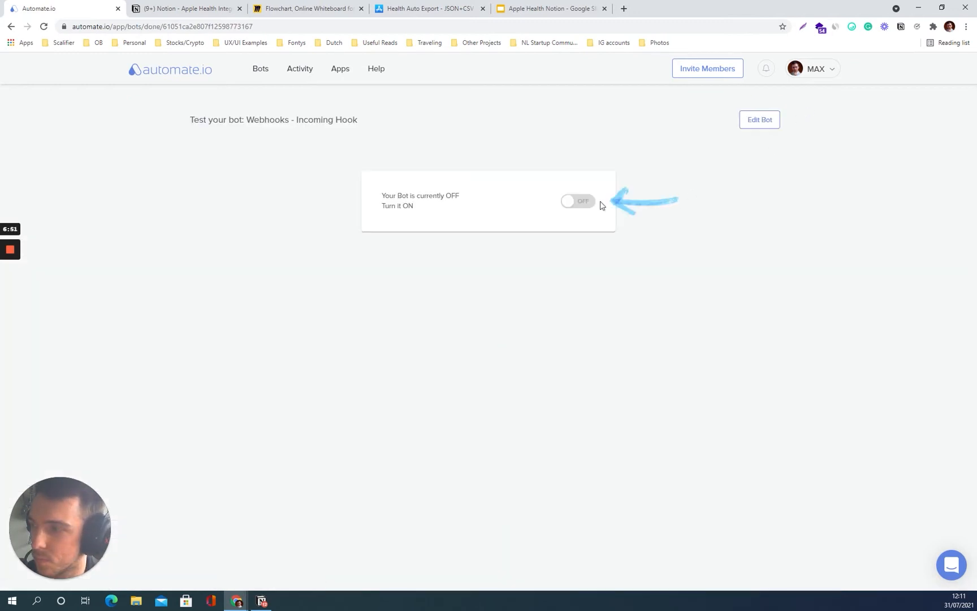
left_click(569, 201)
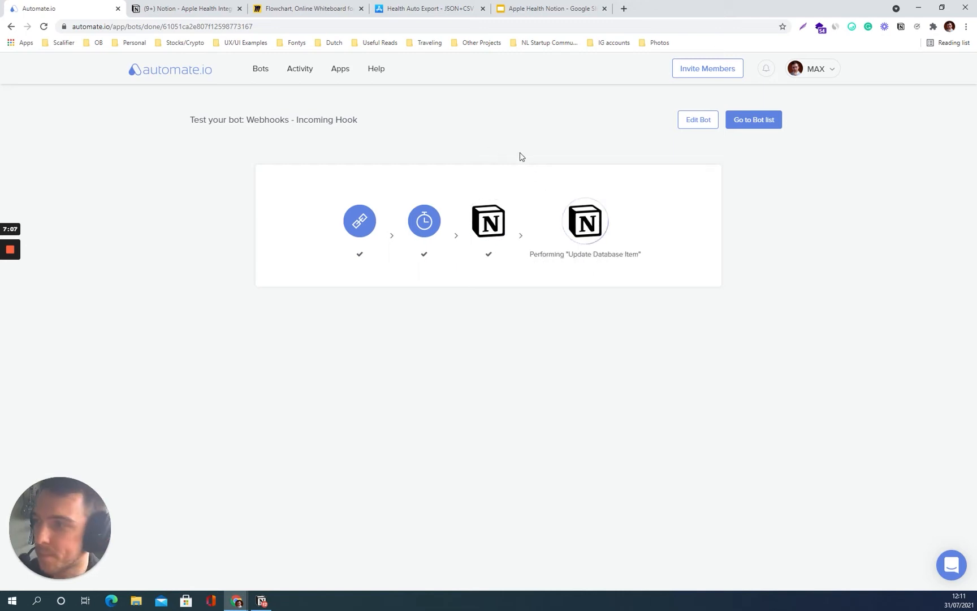
Switch to the Notion page and slightly widen the Weight column of the Daily Tracker table
left_click(169, 9)
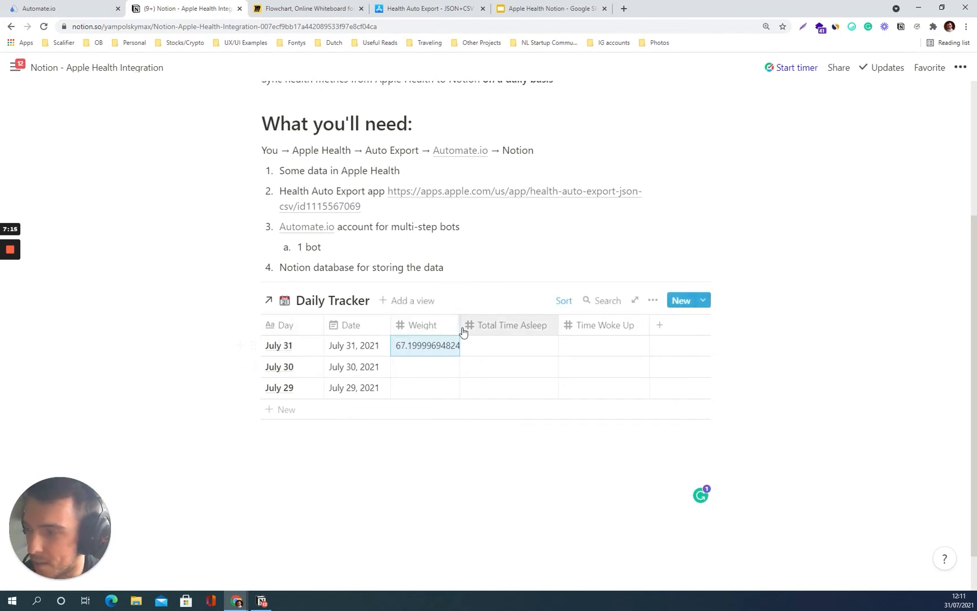
mouse_move(460, 325)
left_mouse_down()
mouse_move(480, 325)
mouse_move(468, 326)
left_mouse_up()
Return to Automate.io, open the bot's activity and examine the Incoming Hook output of the latest successful run
left_click(76, 4)
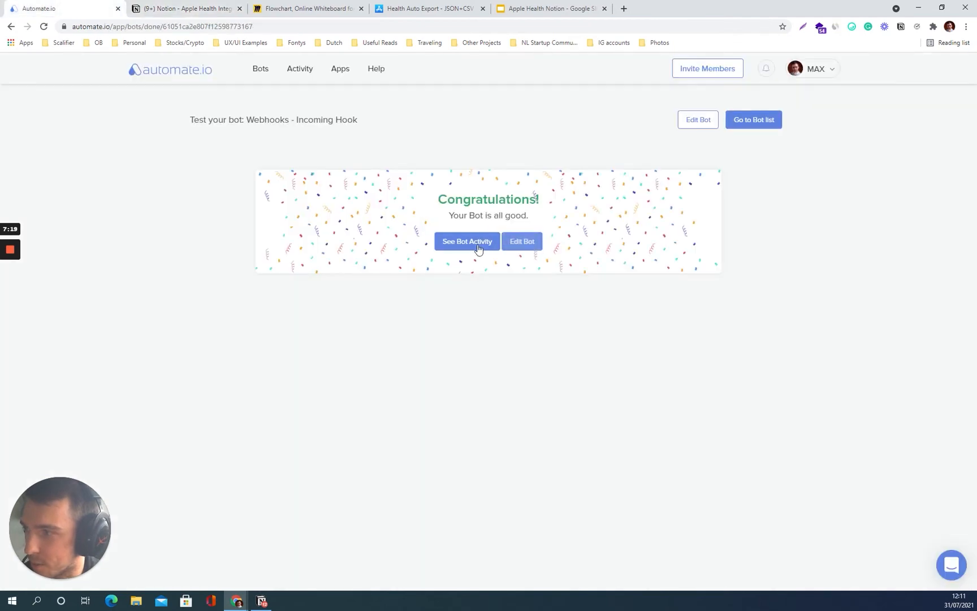
left_click(478, 241)
left_click(288, 163)
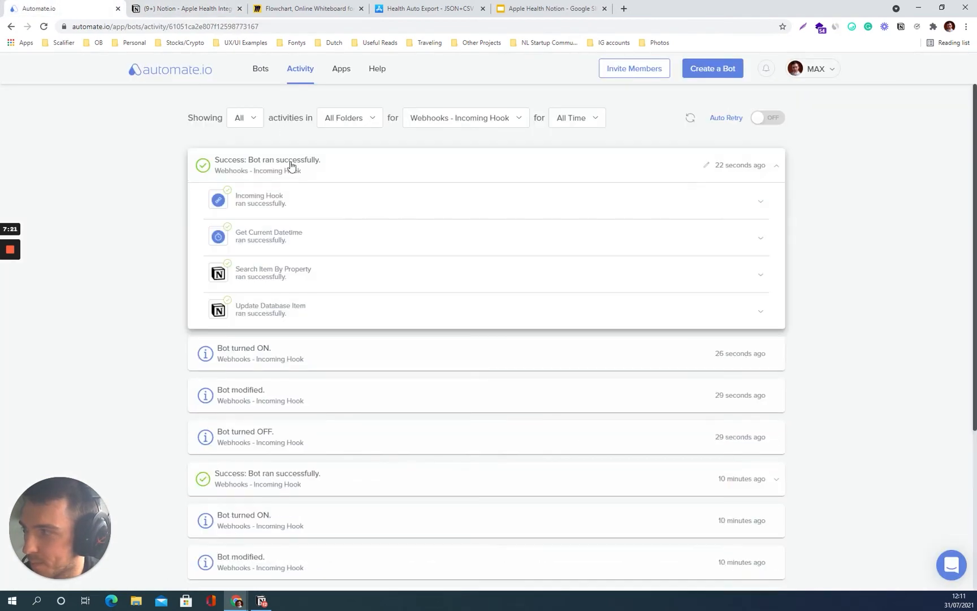
left_click(297, 201)
scroll(391, 304, "down", 1)
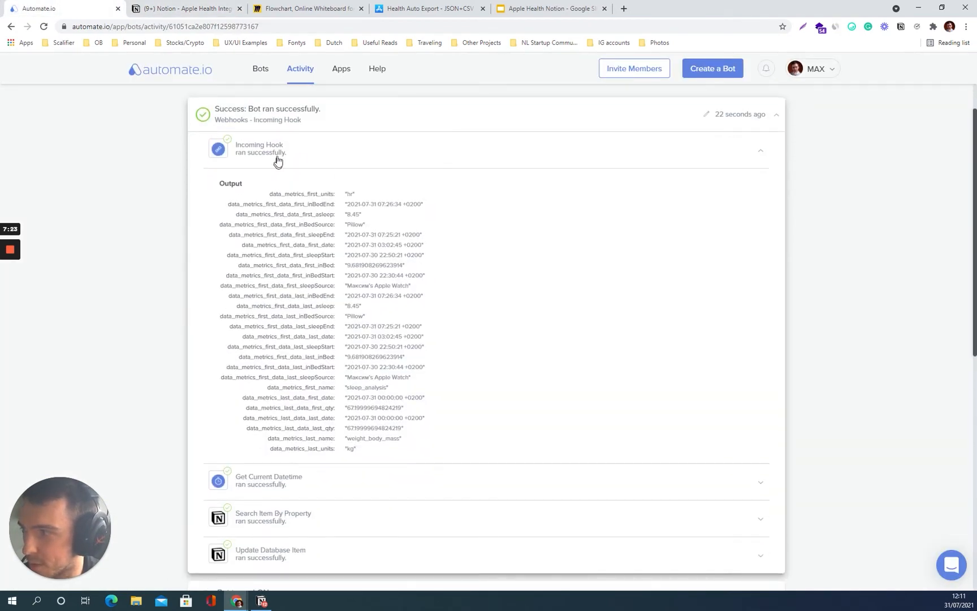
Examine the run details of Get Current Datetime, Search Item By Property and Update Database Item, including the Weight input
left_click(300, 153)
left_click(279, 190)
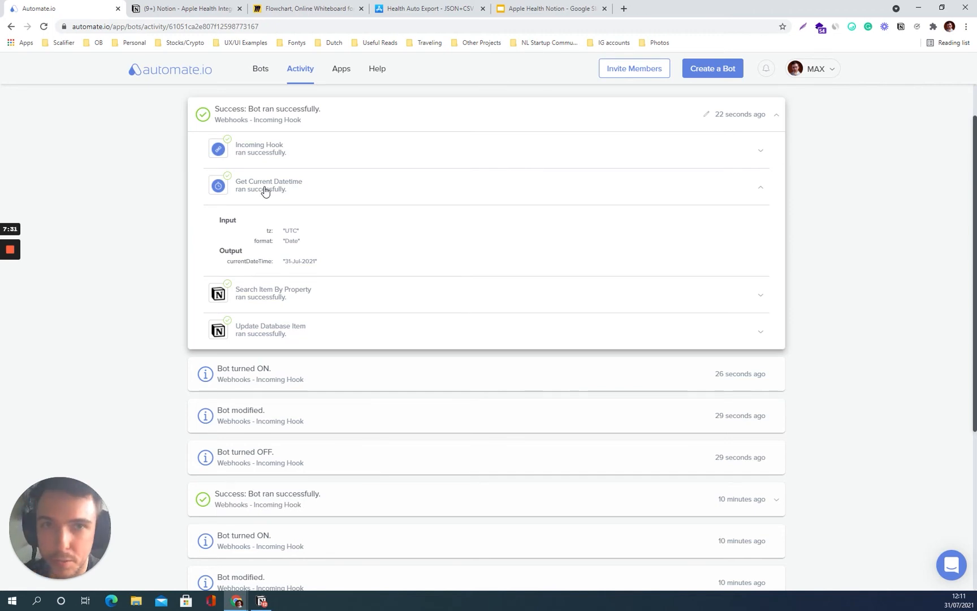
left_click(265, 191)
left_click(264, 218)
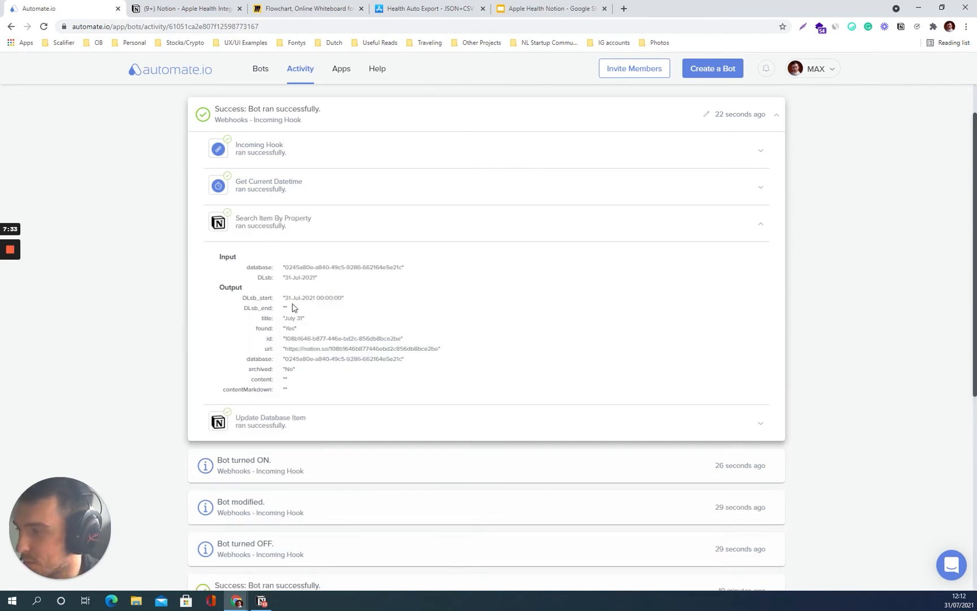
left_click(293, 227)
left_click(284, 272)
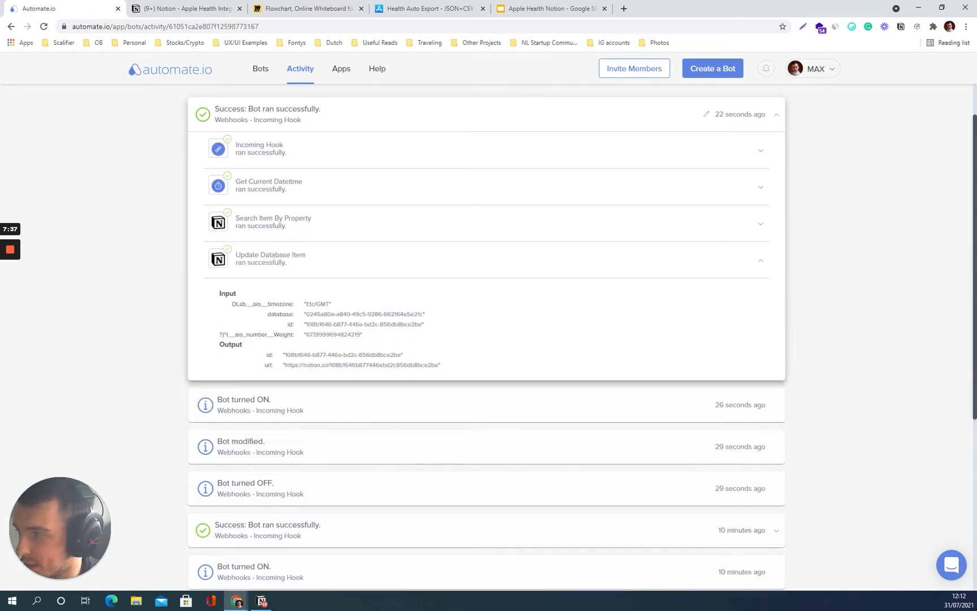
left_click_drag(219, 336, 371, 340)
left_click(289, 325)
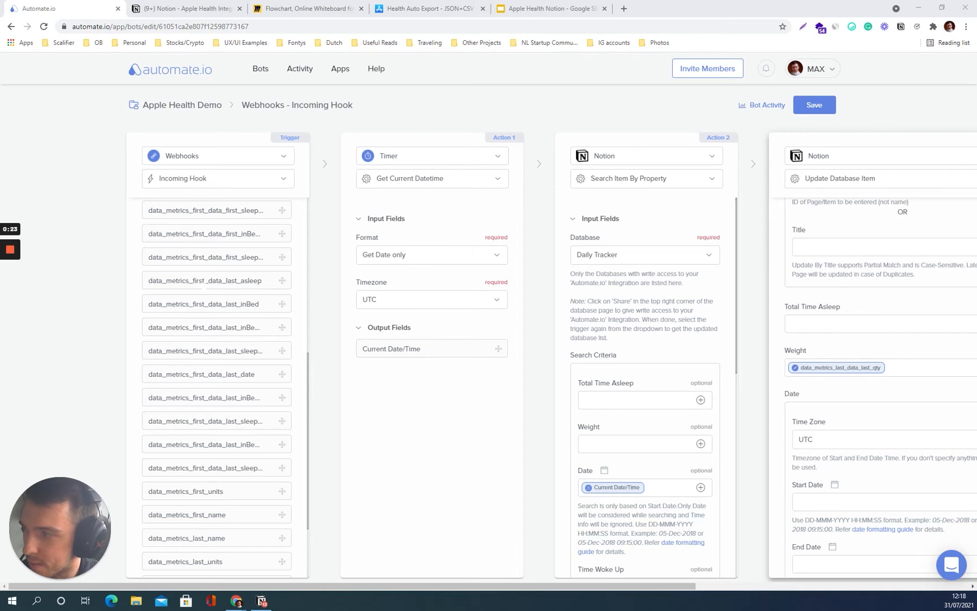
Map the webhook's data_metrics_first_data_last_asleep output to the Total Time Asleep field of the Update Database Item action
left_click_drag(204, 280, 824, 323)
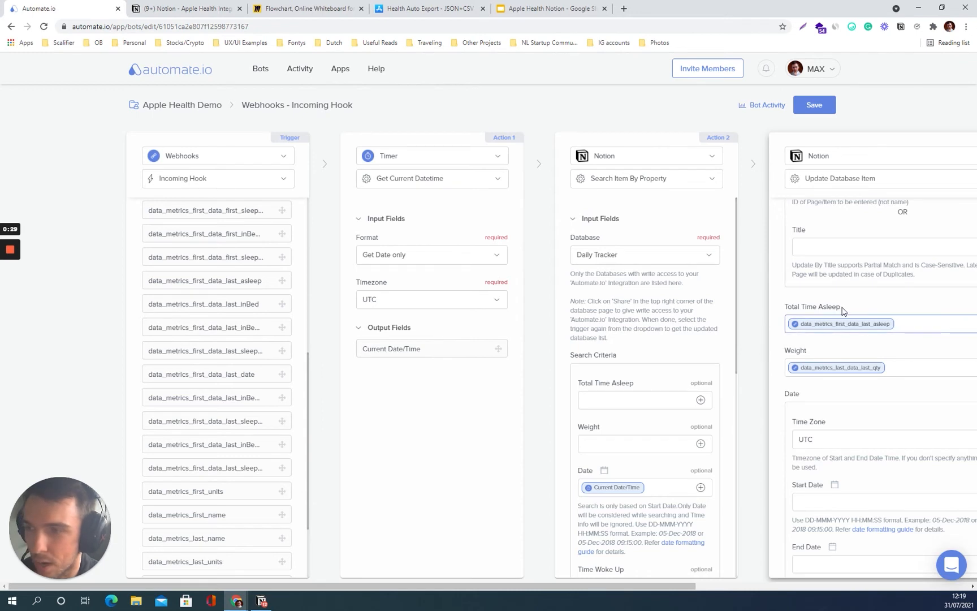
scroll(843, 312, "right", 5)
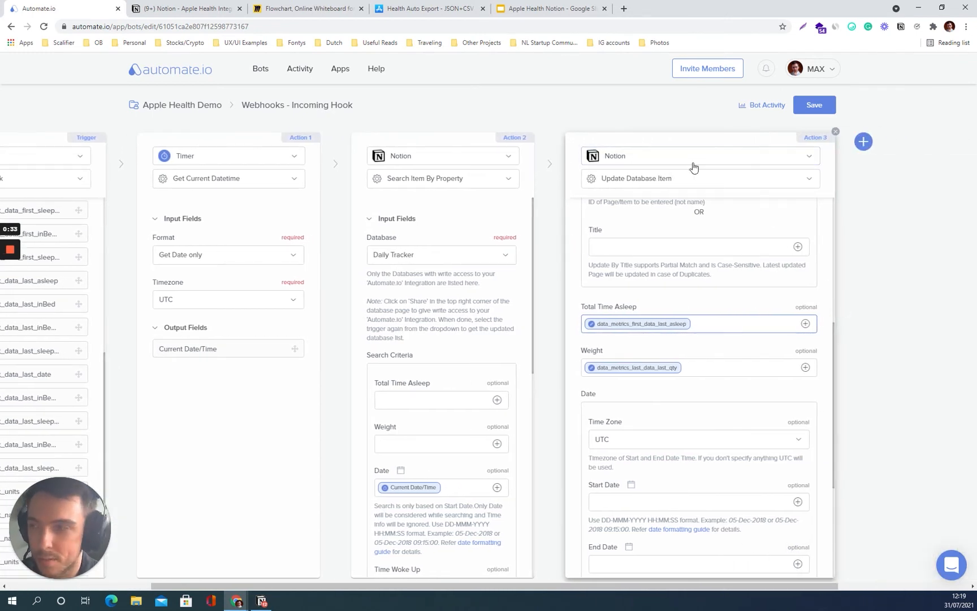
scroll(679, 274, "down", 2)
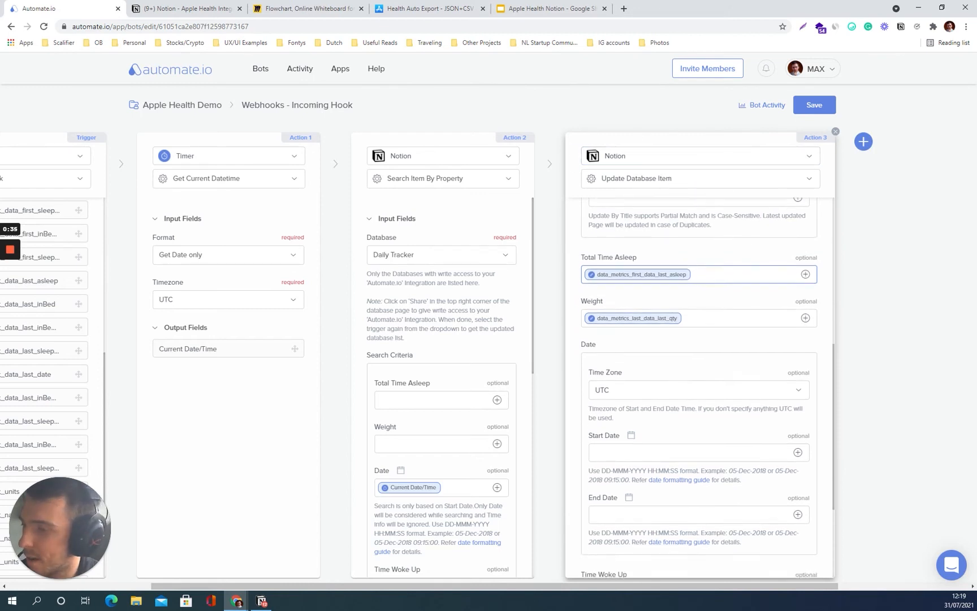
scroll(674, 282, "up", 2)
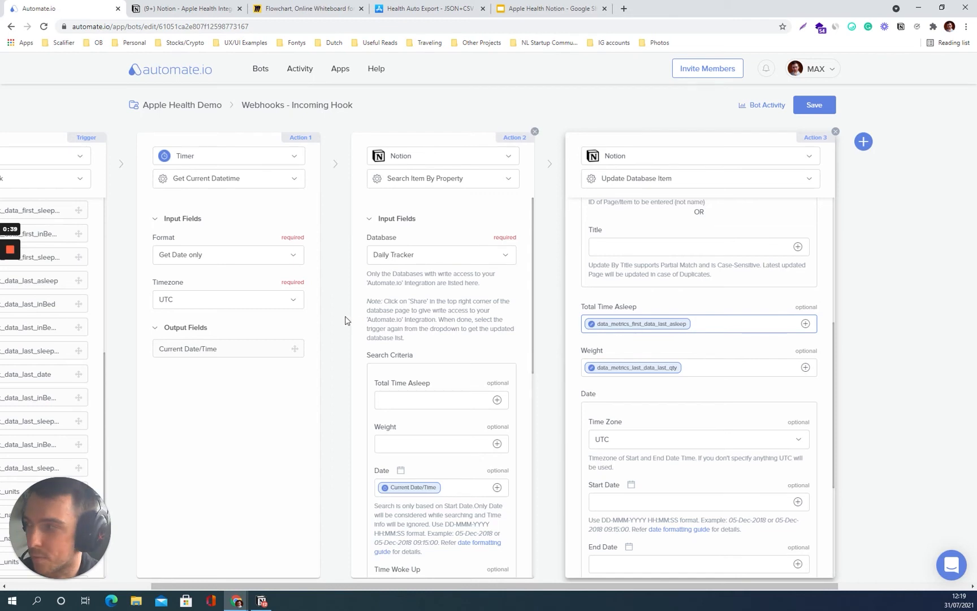
Save the bot with the added sleep mapping and turn it on to test it again
scroll(199, 322, "left", 3)
scroll(621, 336, "right", 4)
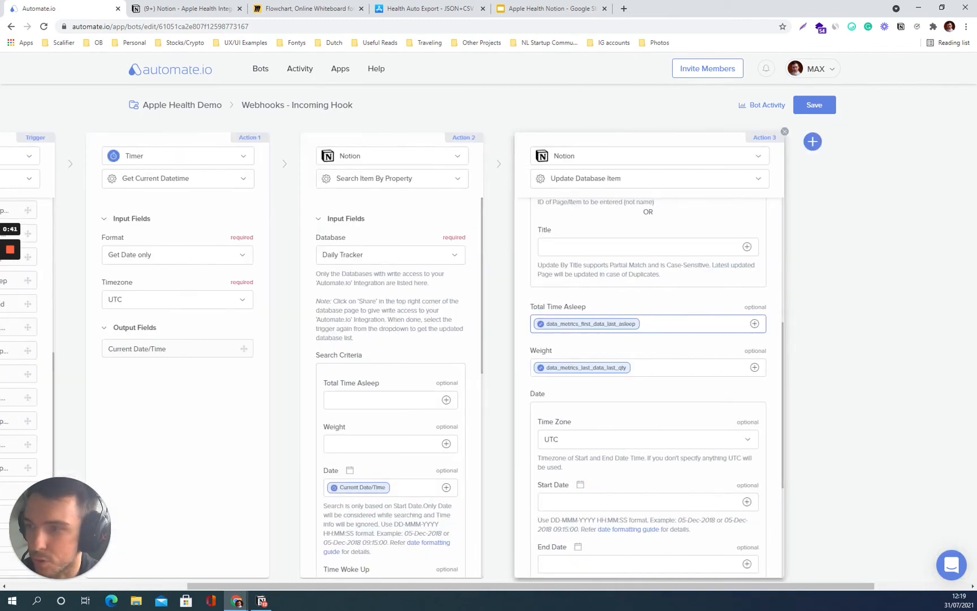
left_click(815, 115)
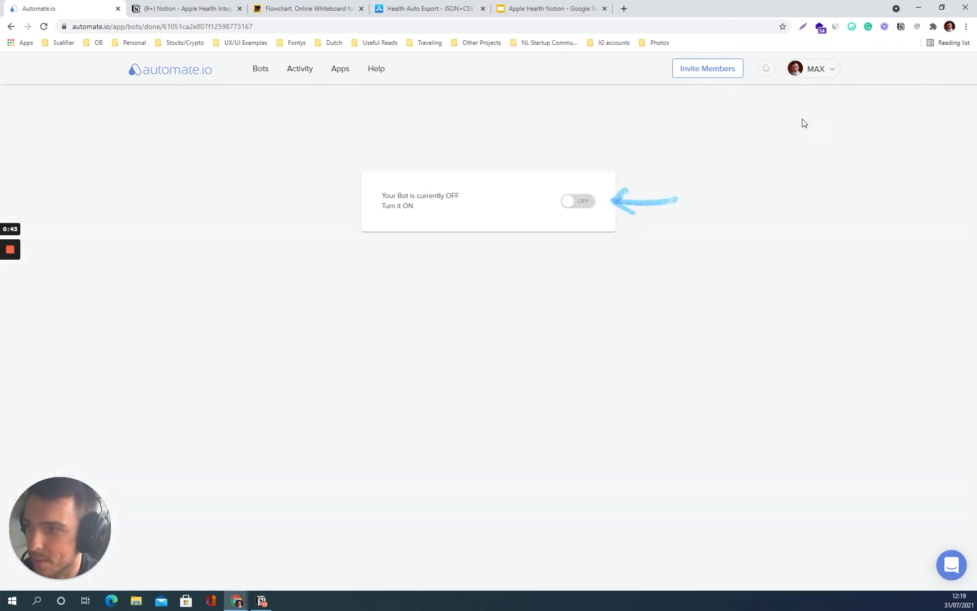
left_click(571, 201)
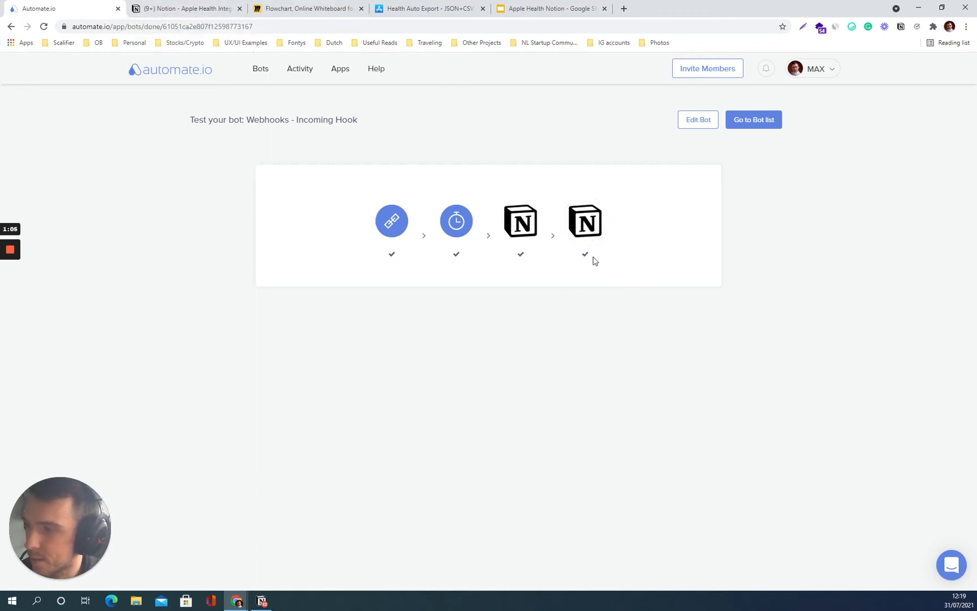
Switch to the Notion page and check the July 31 item's Total Time Asleep in the Daily Tracker
left_click(196, 9)
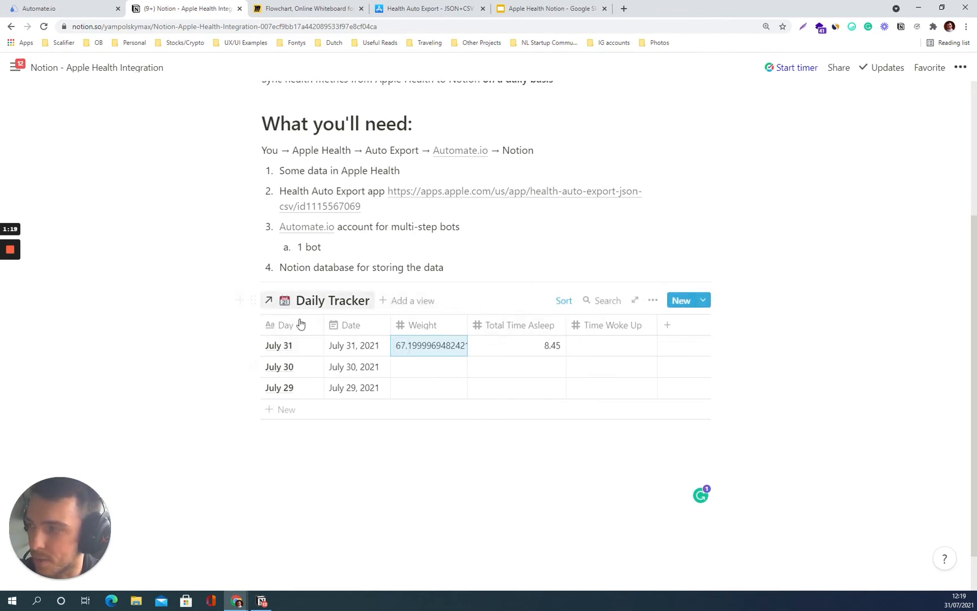
mouse_move(14, 256)
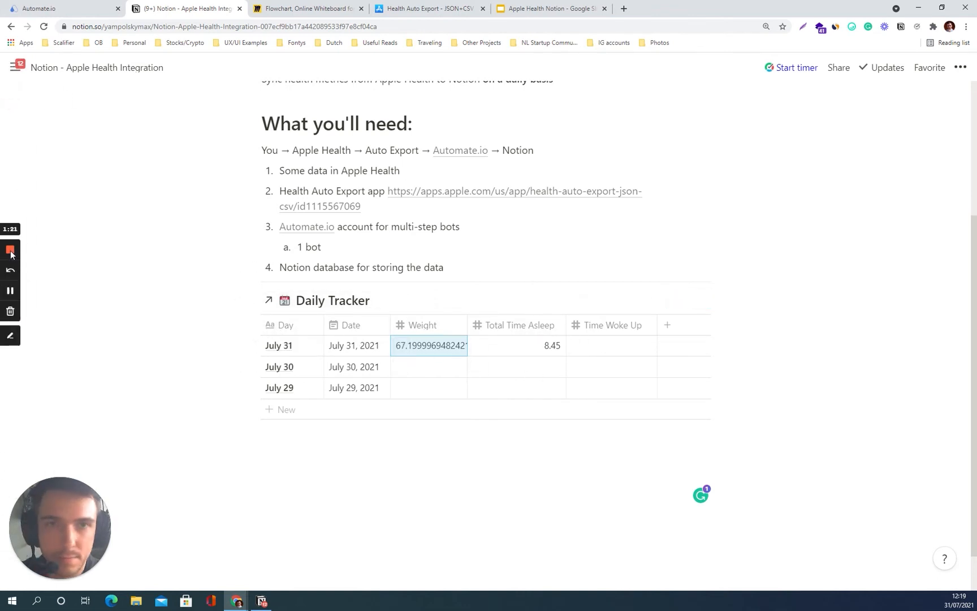
left_click(11, 250)
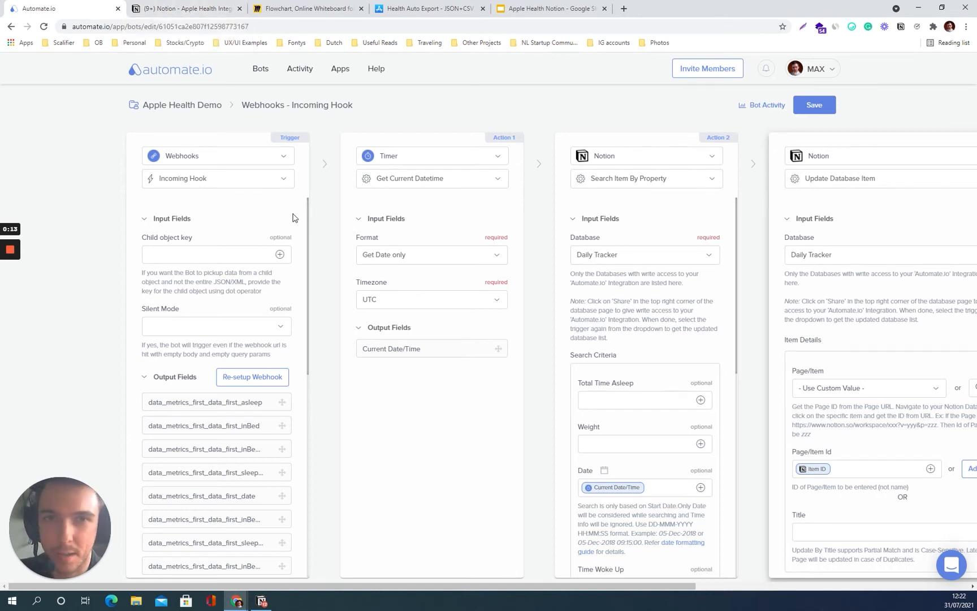
Inspect the July 31 item's Weight, Total Time Asleep and Date values in the Notion Daily Tracker
left_click(193, 12)
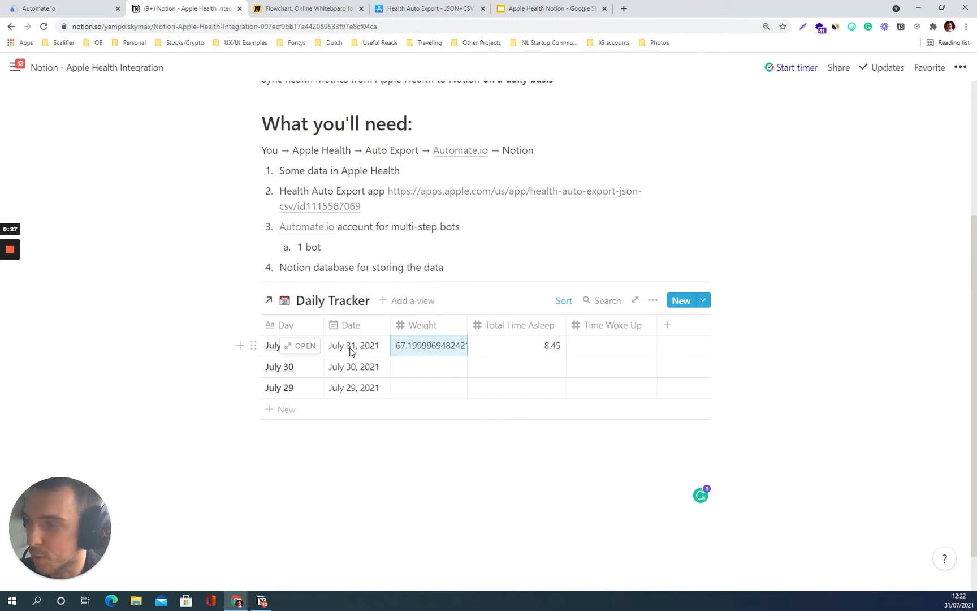
key("Right")
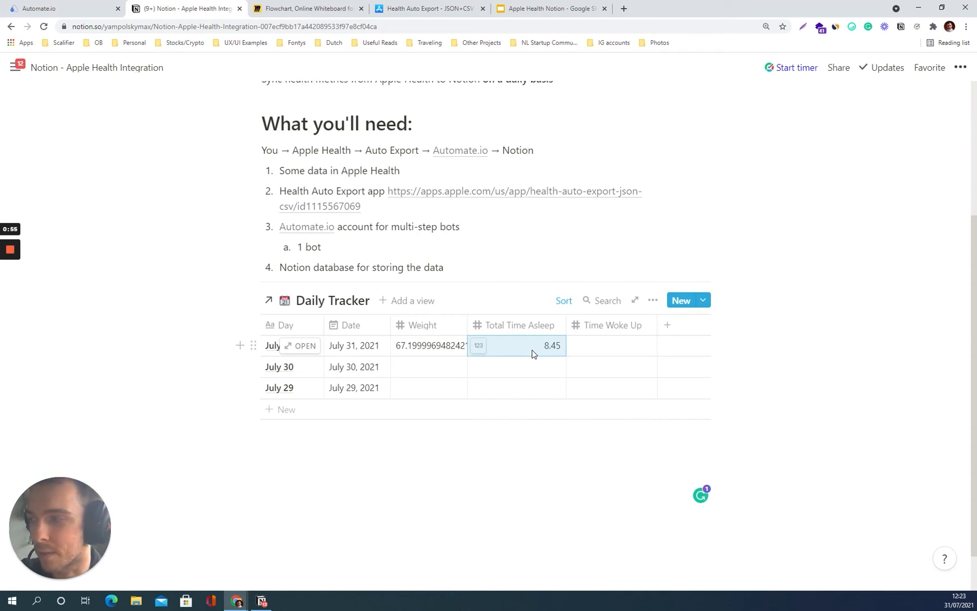
left_click(361, 346)
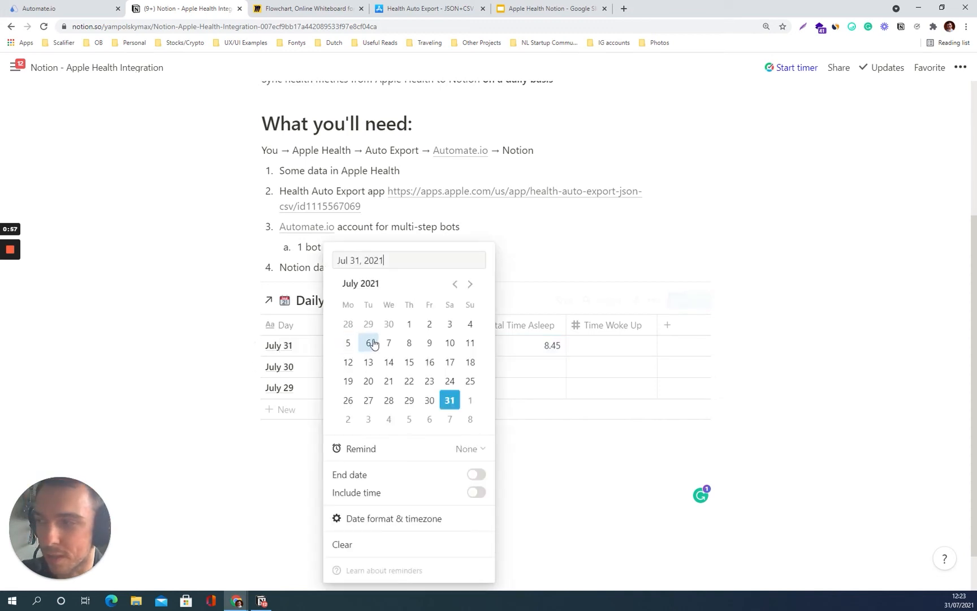
left_click(631, 355)
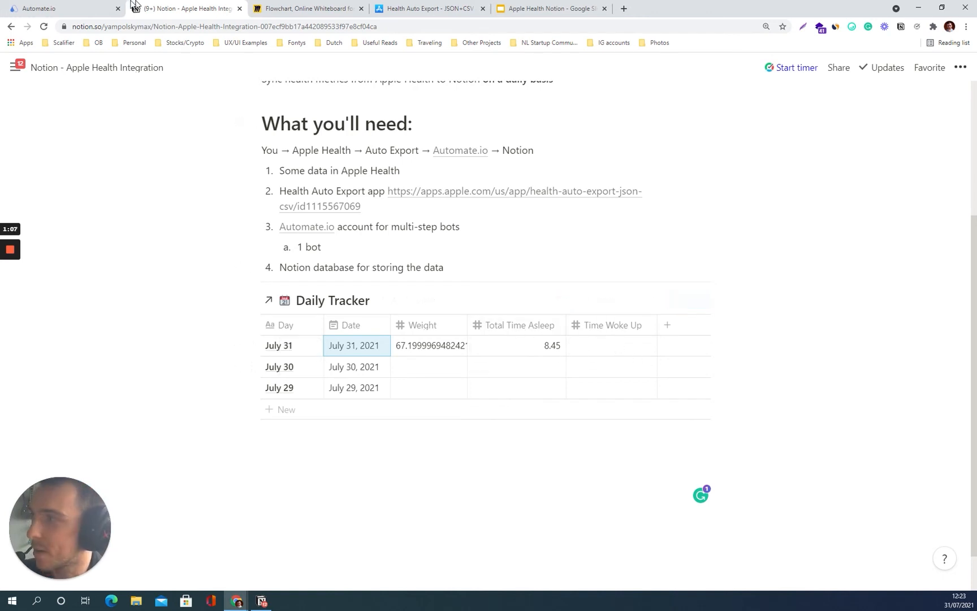
Review the bot's trigger and actions in Automate.io and compare them with the Daily Tracker columns in Notion
left_click(80, 7)
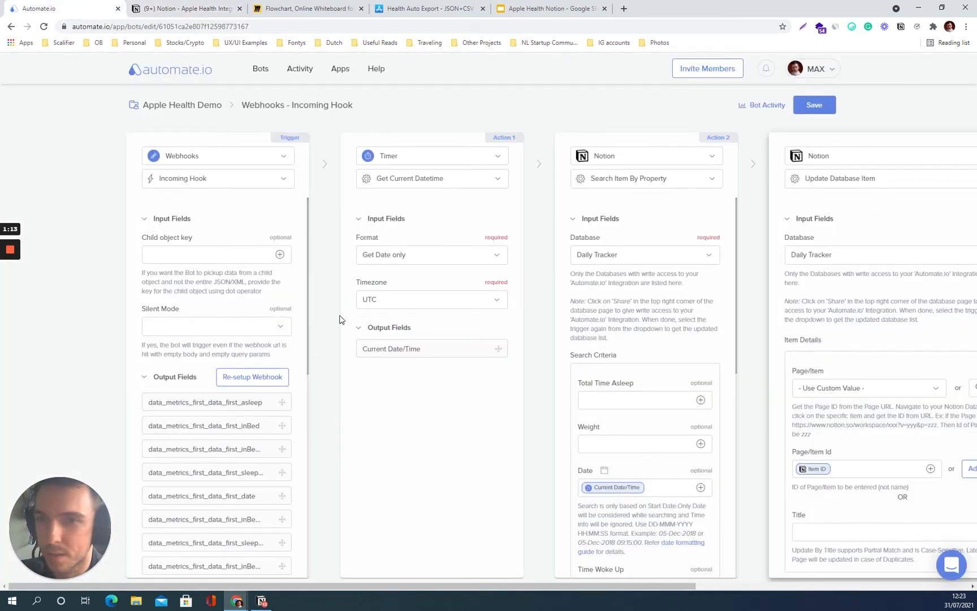
mouse_move(325, 356)
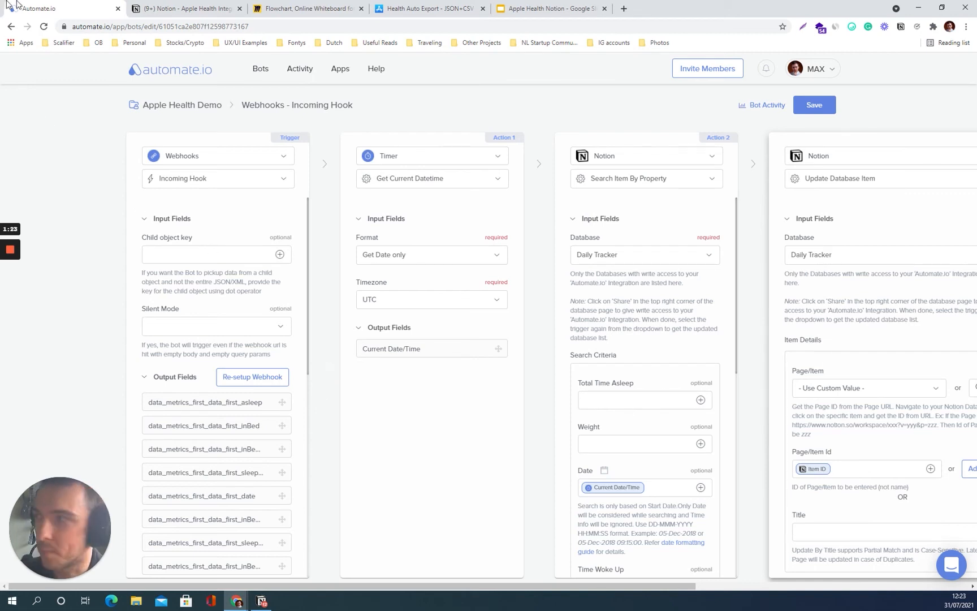
left_click(165, 8)
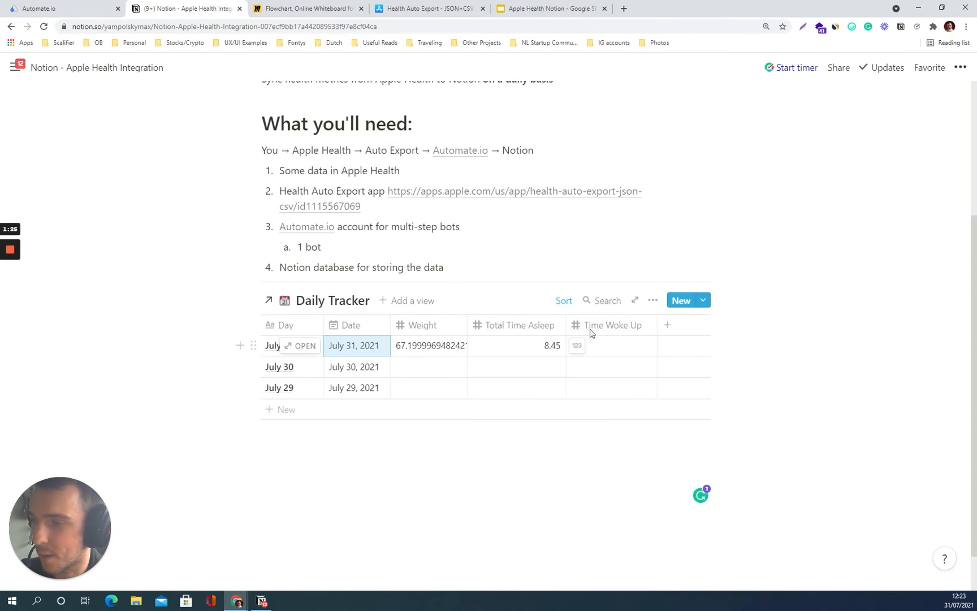
Switch to the Automate.io bot and insert a Formatter action with Format Date between the webhook trigger and the Timer action
left_click(83, 4)
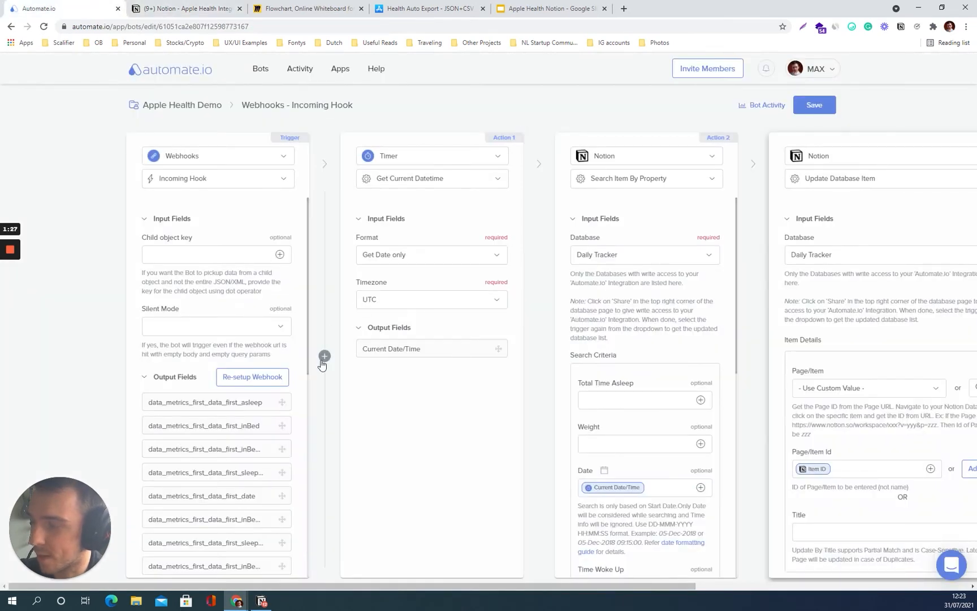
left_click(325, 357)
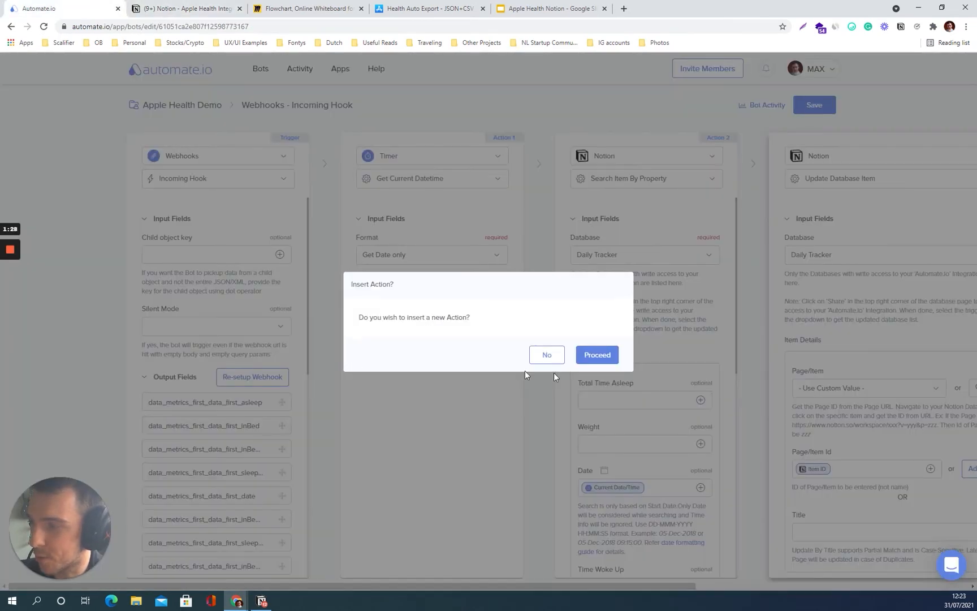
left_click(594, 355)
scroll(578, 288, "down", 1)
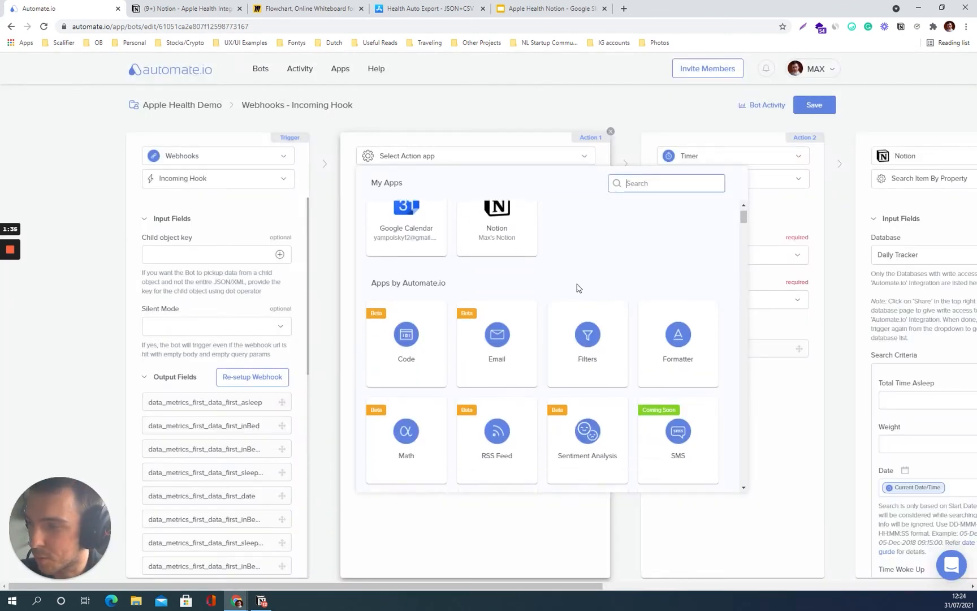
left_click(676, 338)
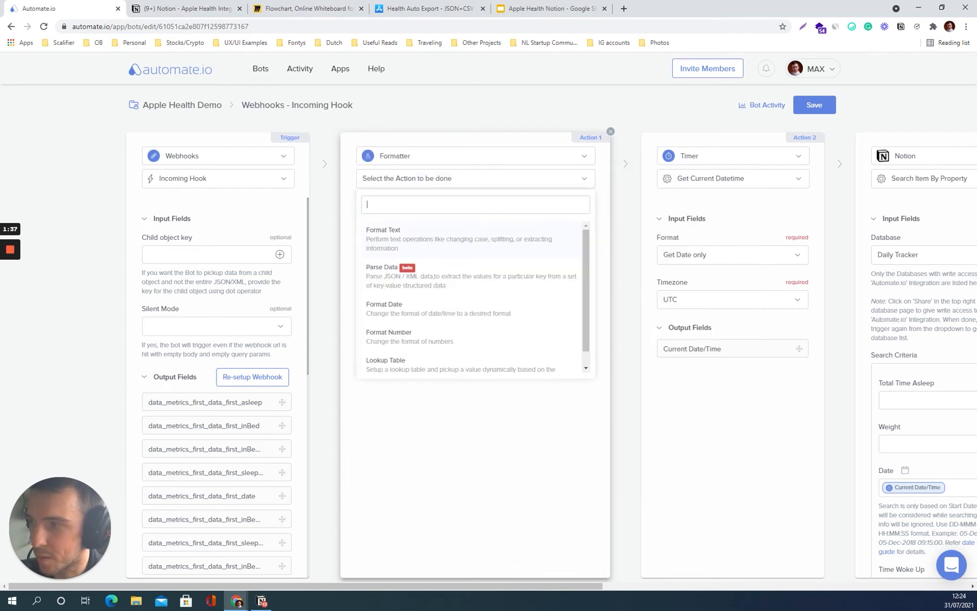
scroll(437, 232, "down", 1)
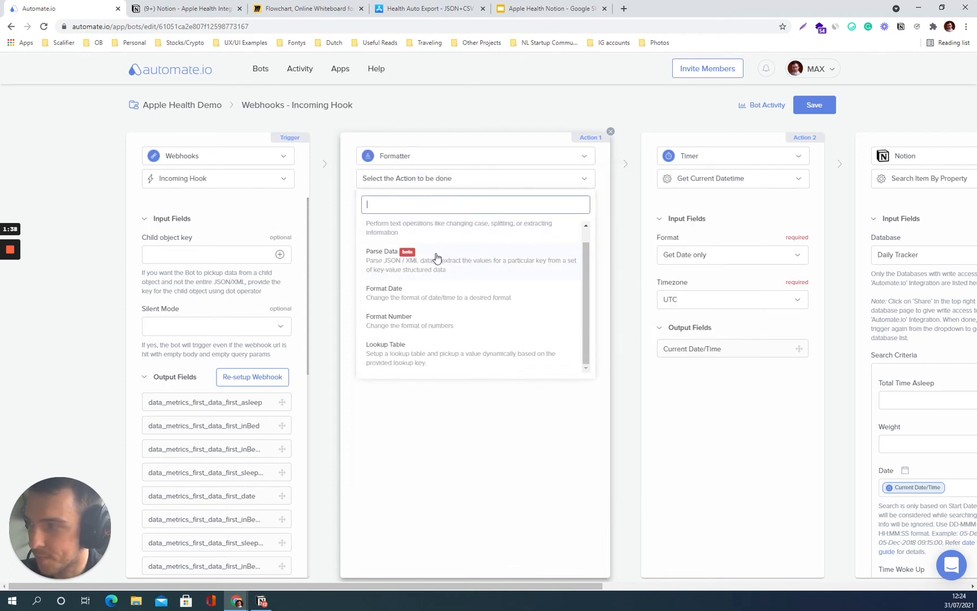
left_click(432, 301)
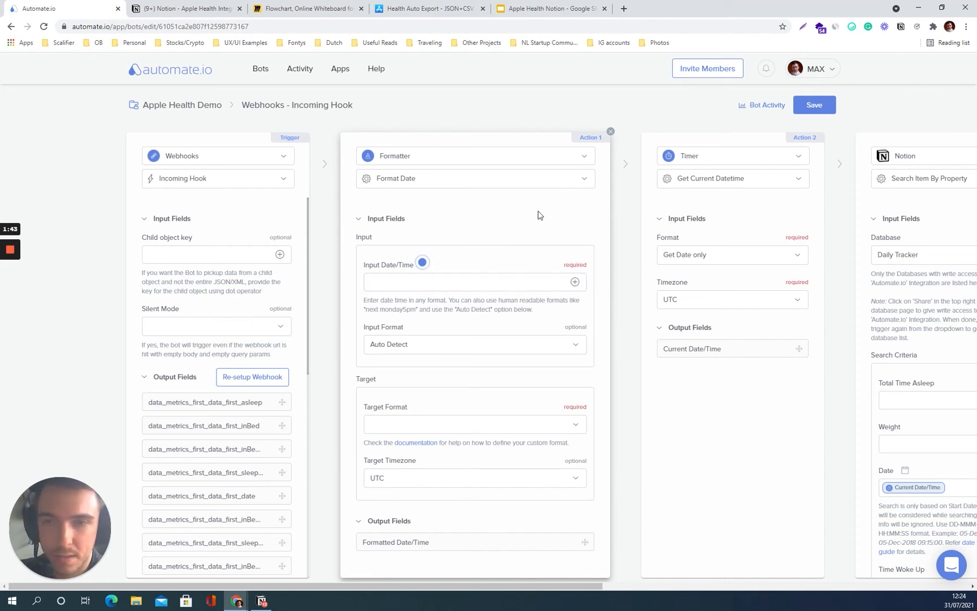
Map the webhook's data_metrics_first_data_last_sleepEnd field to the Format Date action's Input Date/Time
left_click(459, 282)
scroll(186, 340, "down", 5)
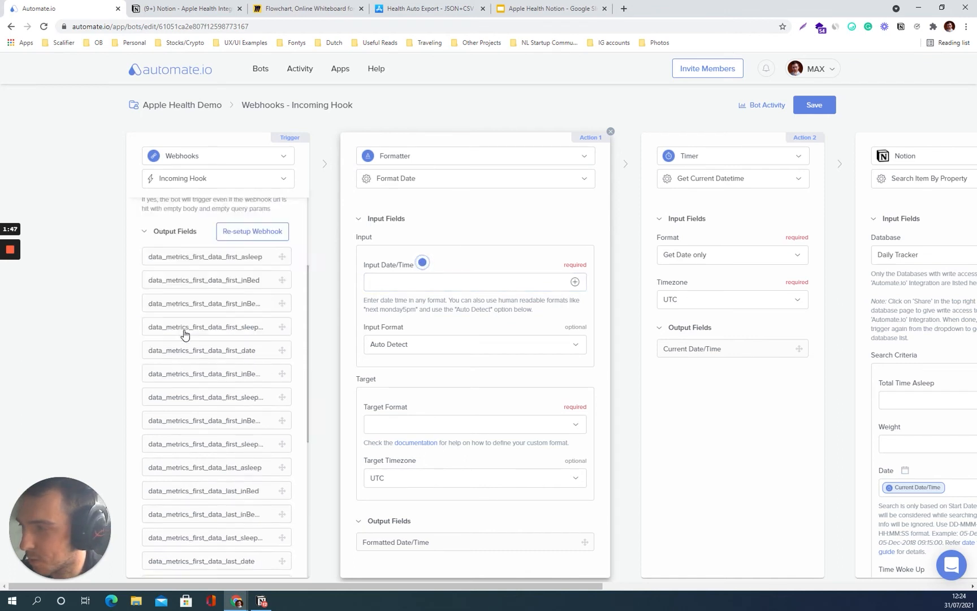
scroll(199, 334, "down", 3)
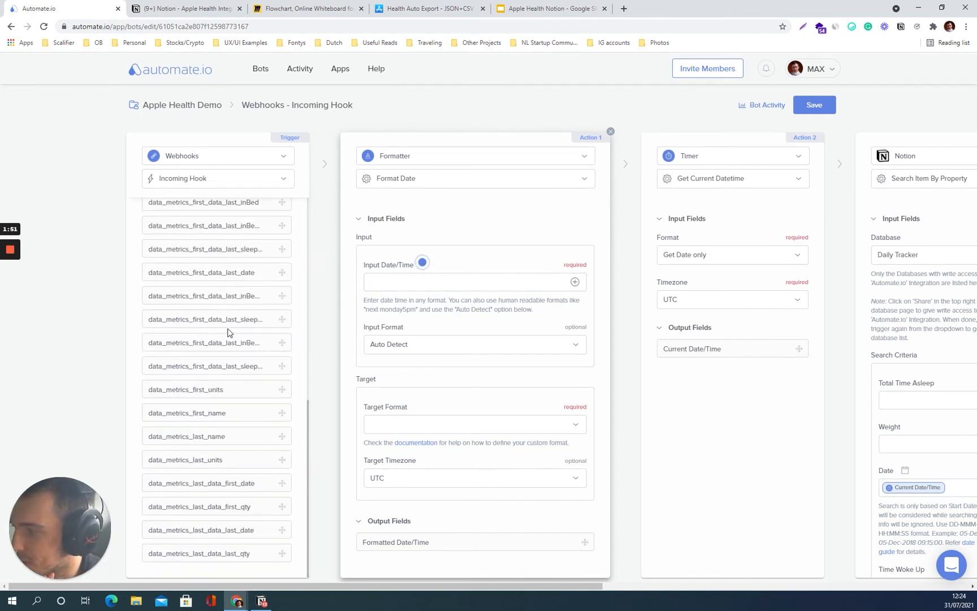
scroll(217, 385, "up", 1)
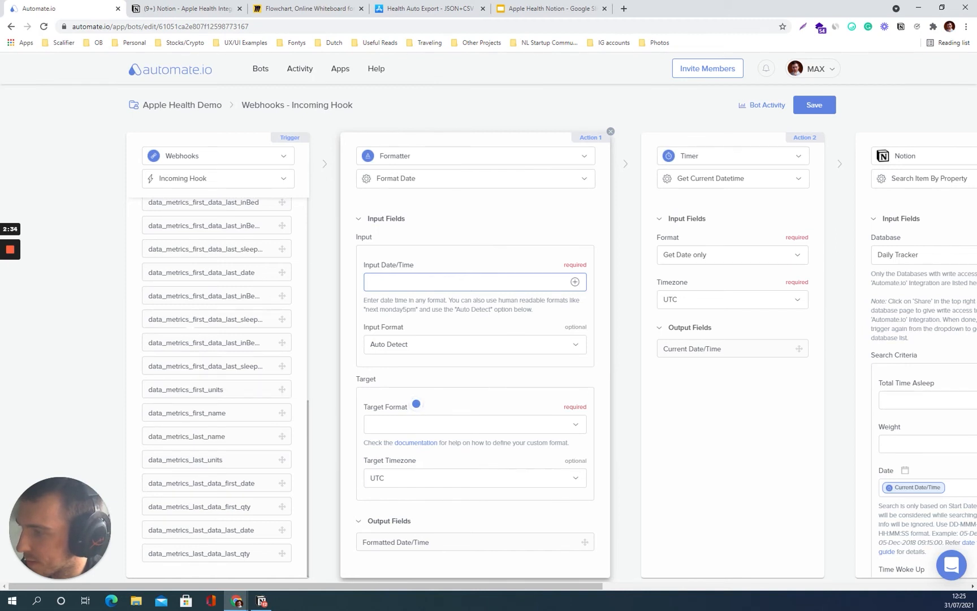
left_click_drag(198, 322, 411, 284)
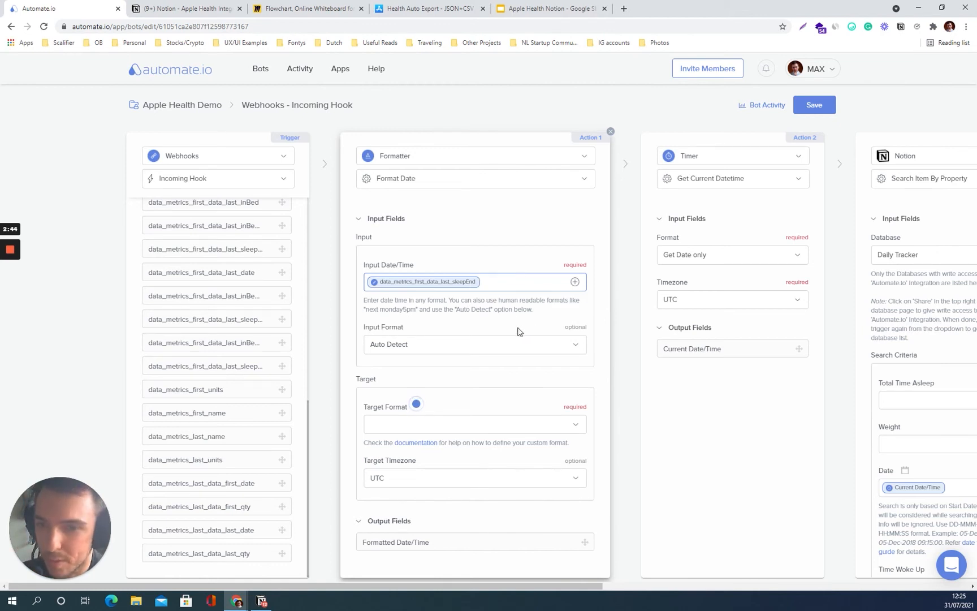
Give the Format Date action a custom target format of HH
left_click(435, 426)
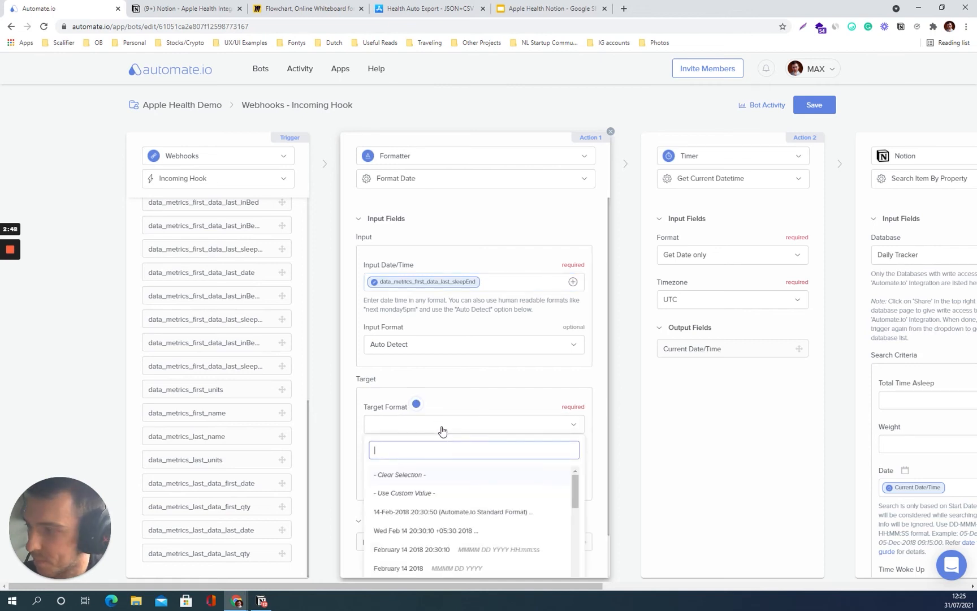
left_click(445, 498)
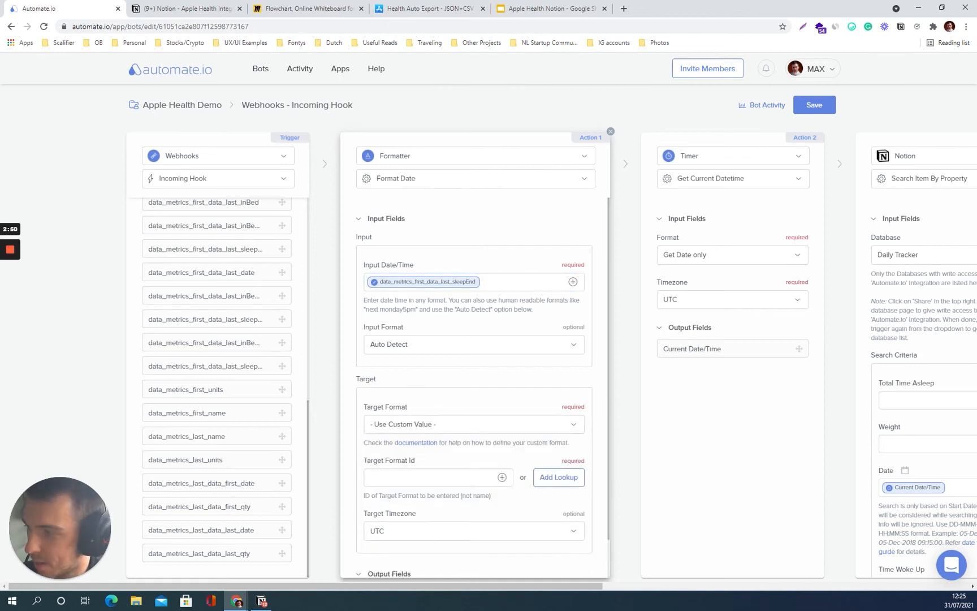
type("HH")
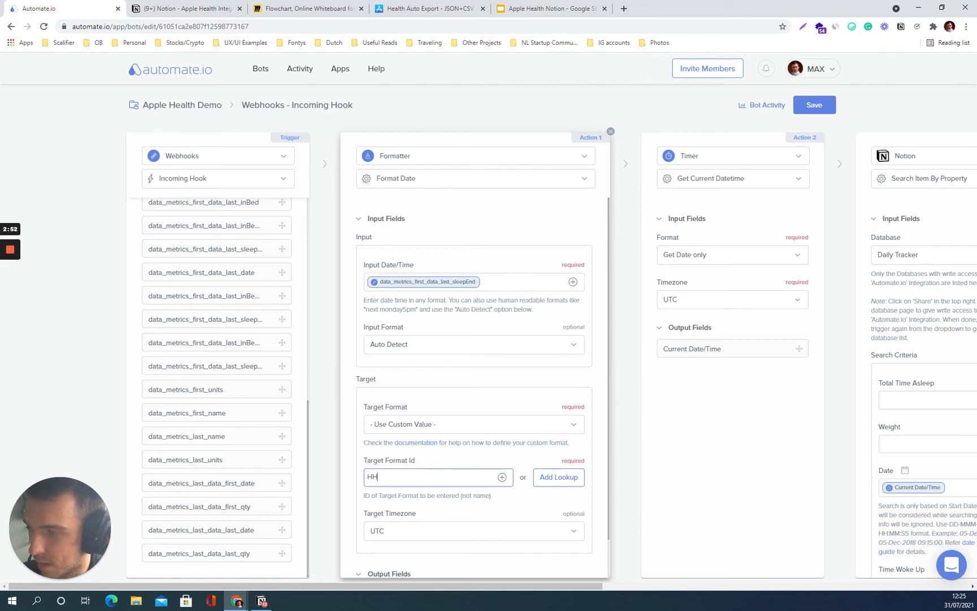
scroll(487, 388, "down", 1)
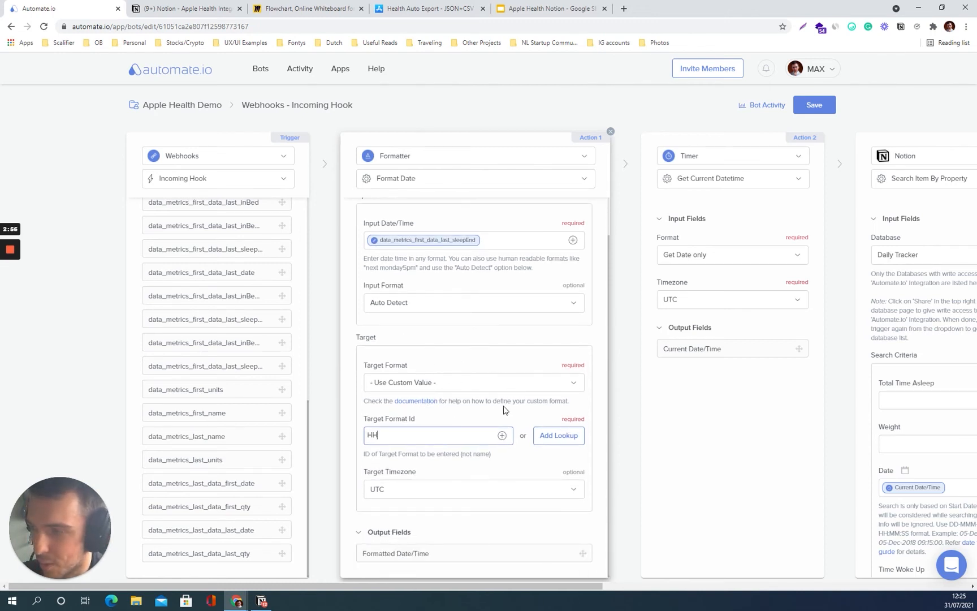
scroll(506, 410, "up", 1)
scroll(499, 349, "down", 1)
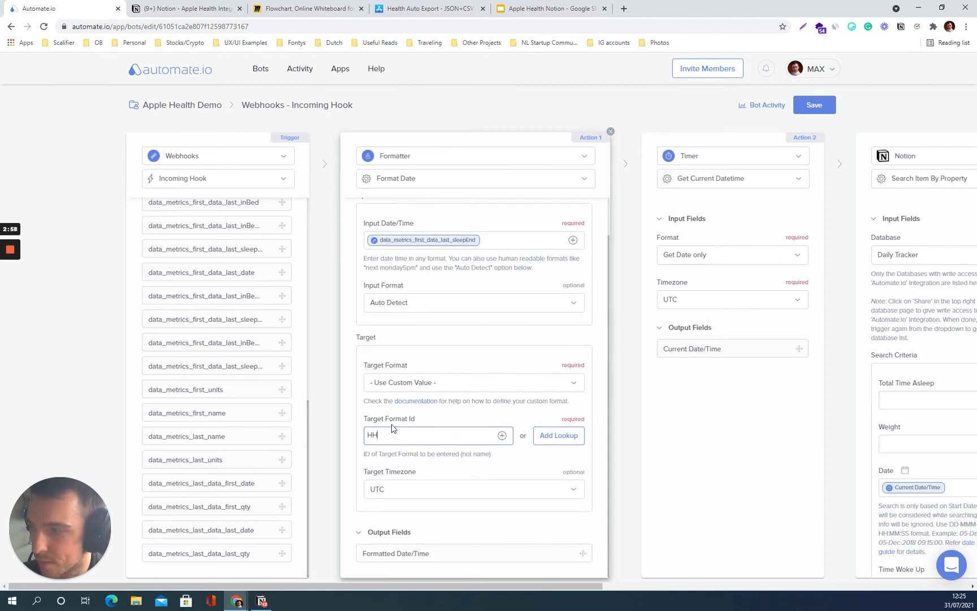
scroll(409, 276, "up", 1)
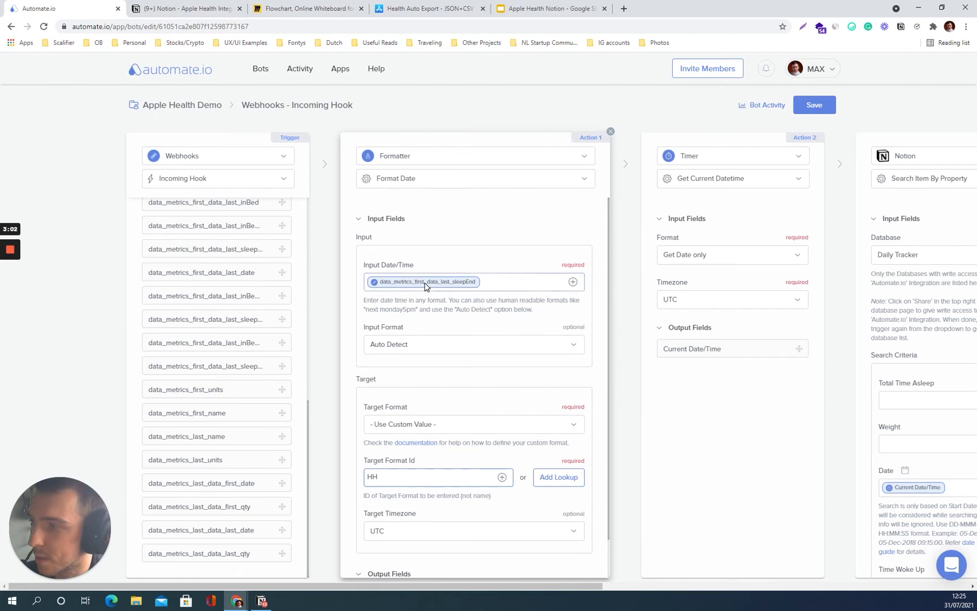
Insert a second Formatter action with Format Date between the HH formatter and the Timer action
left_click(626, 355)
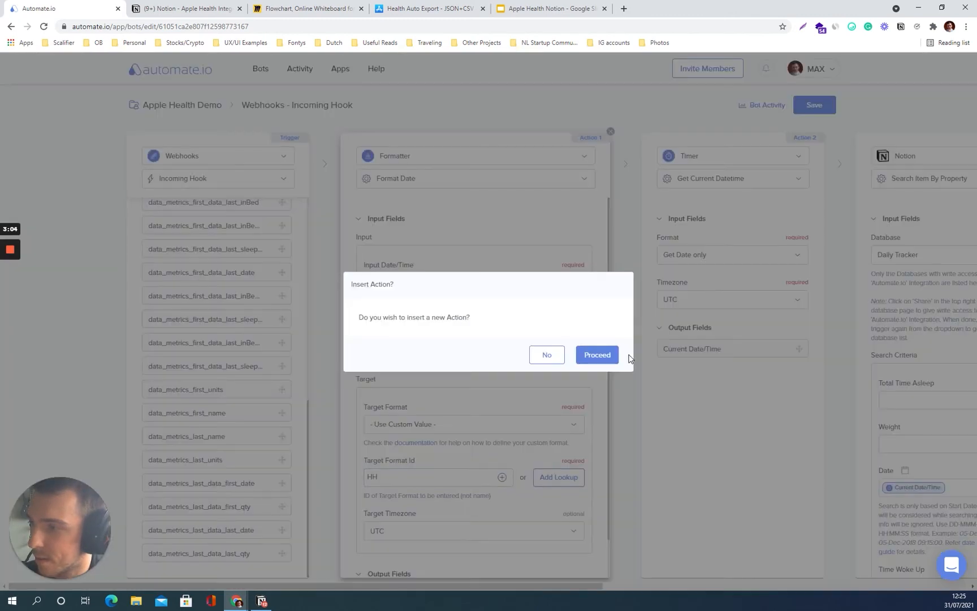
left_click(604, 356)
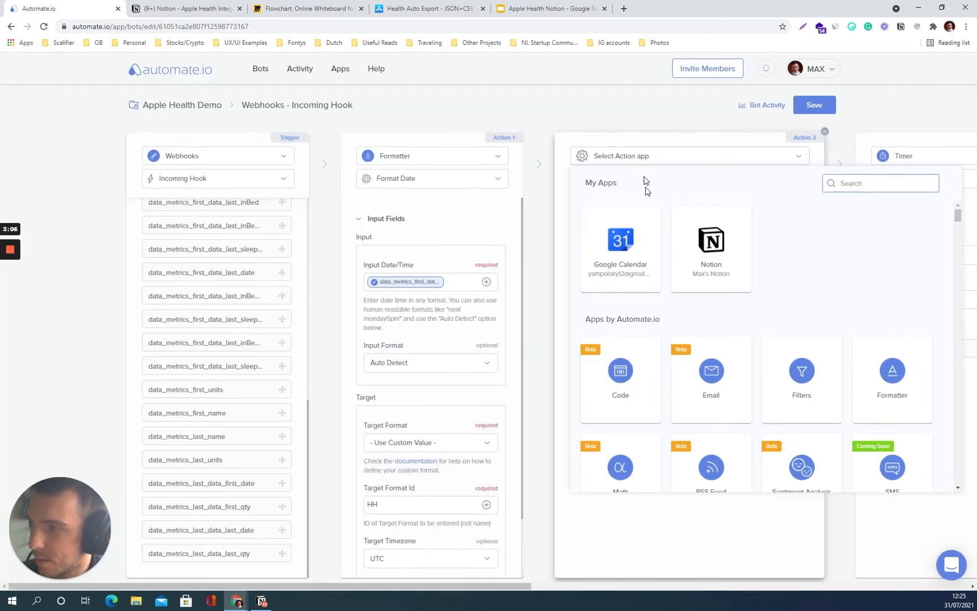
left_click(893, 394)
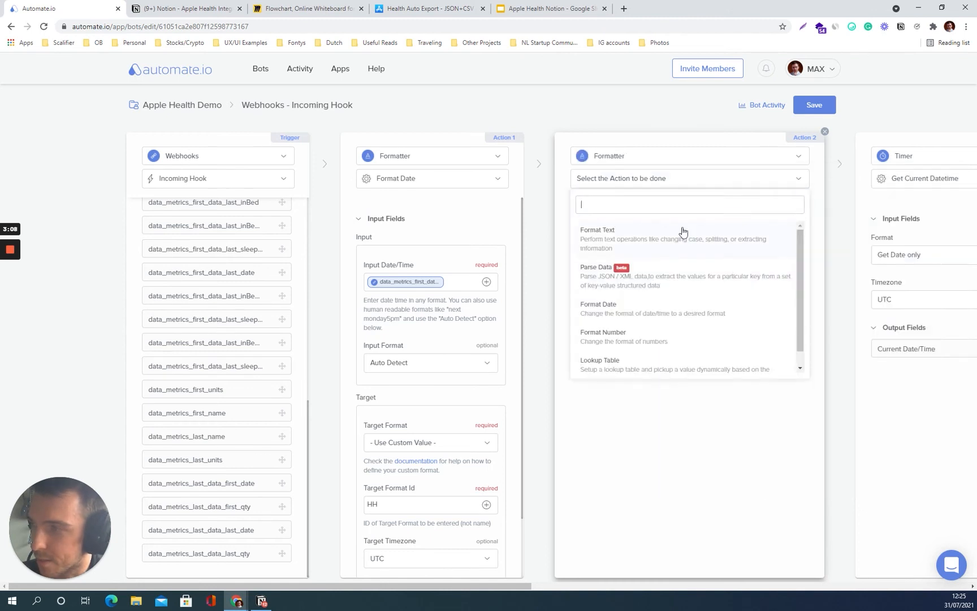
left_click(638, 315)
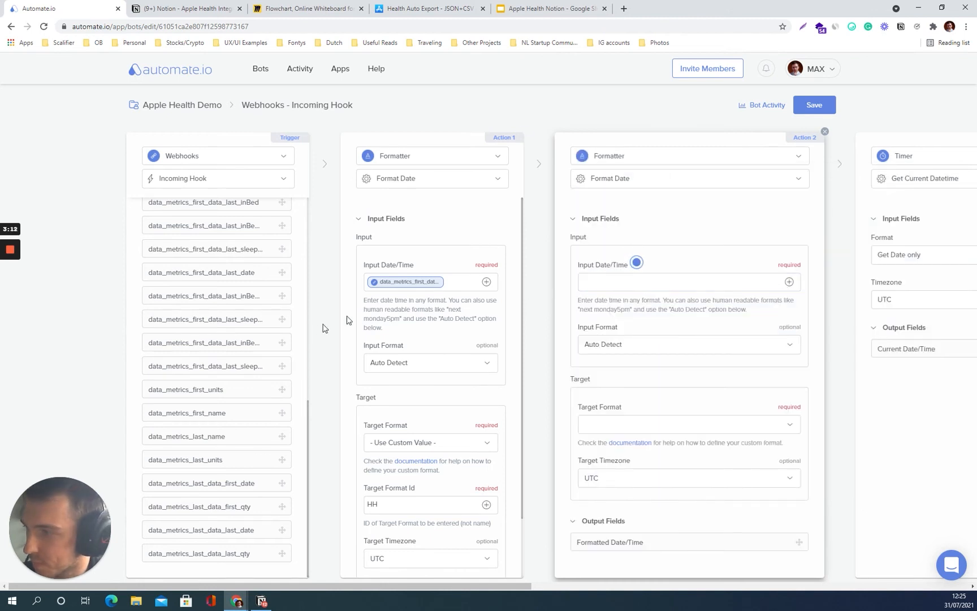
Copy the sleepEnd field into the second Format Date action's Input Date/Time and set its custom target format to mm
double_click(411, 281)
key("ctrl+c")
left_click(724, 282)
key("ctrl+v")
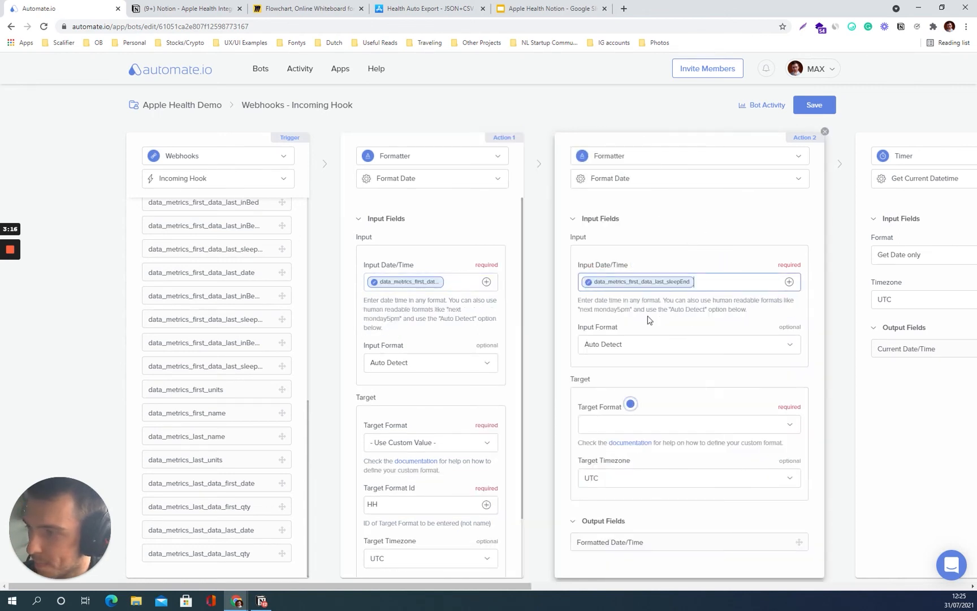
left_click(643, 429)
left_click(646, 493)
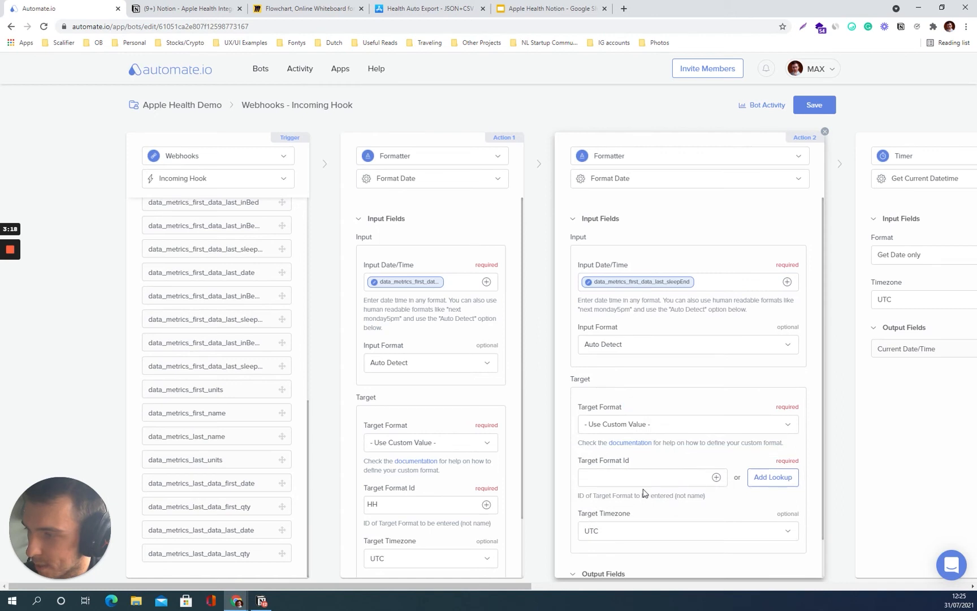
type("mm")
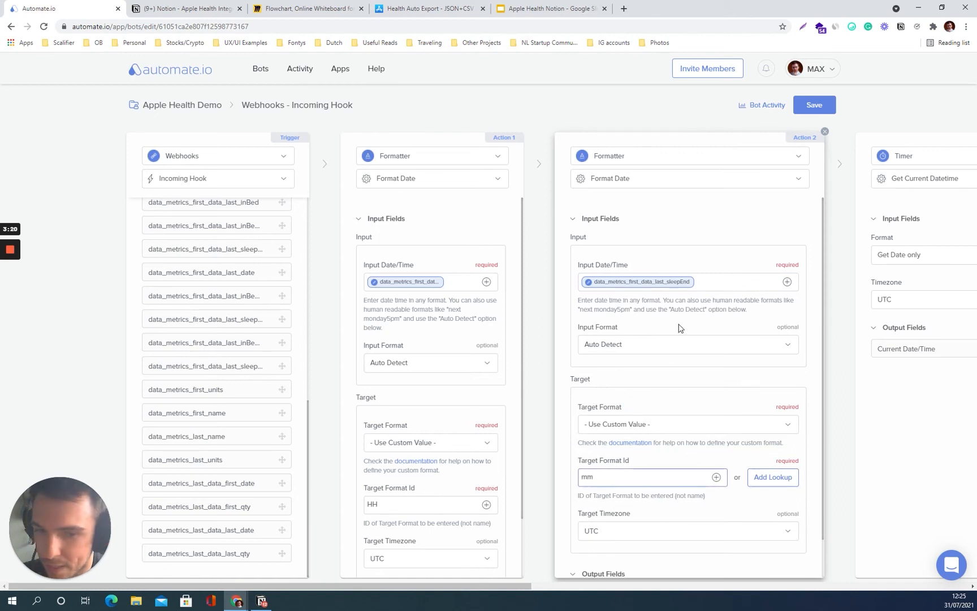
scroll(680, 328, "down", 1)
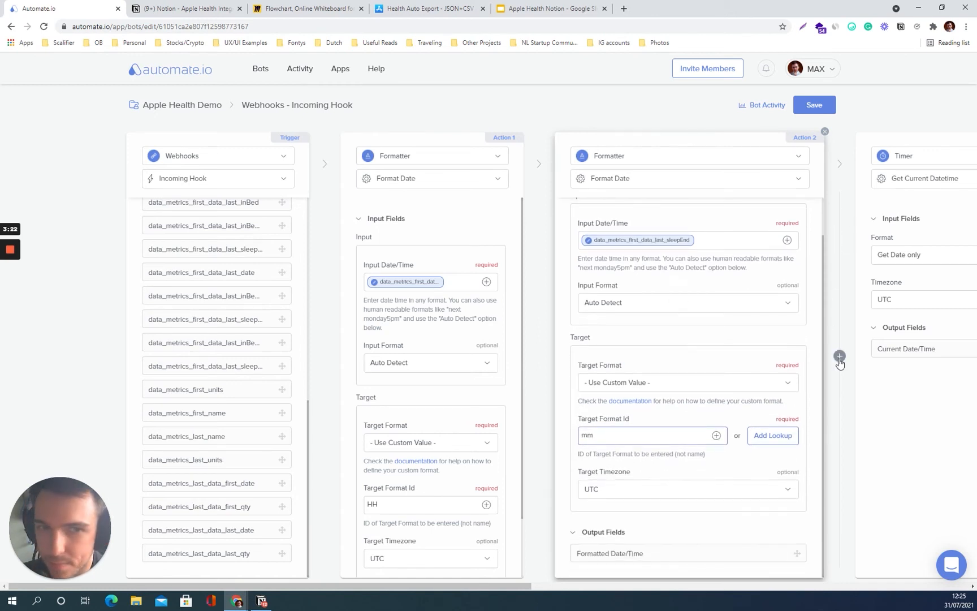
Insert a Math action with Multiply Numbers between the mm formatter and the Timer action
left_click(839, 357)
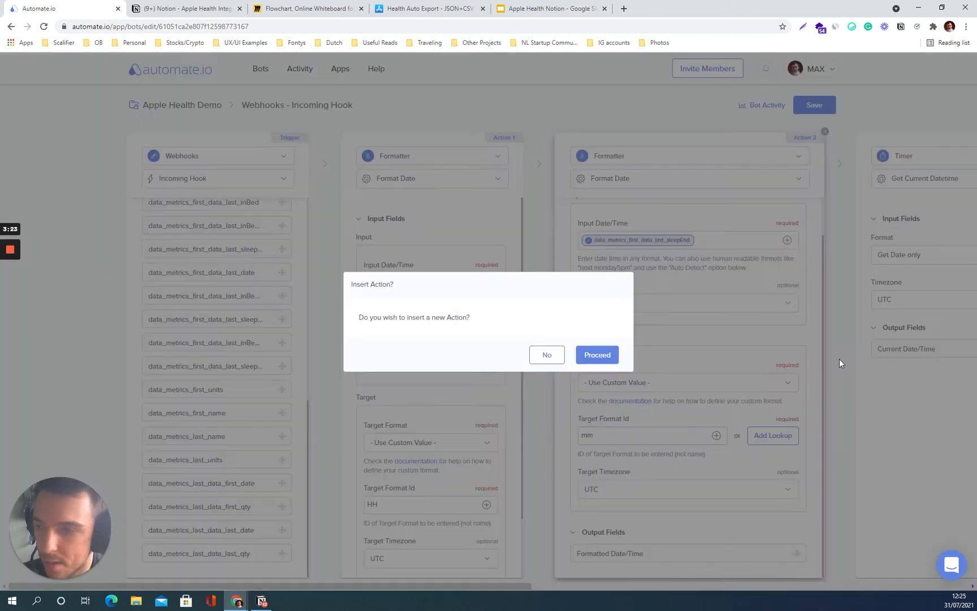
left_click(583, 355)
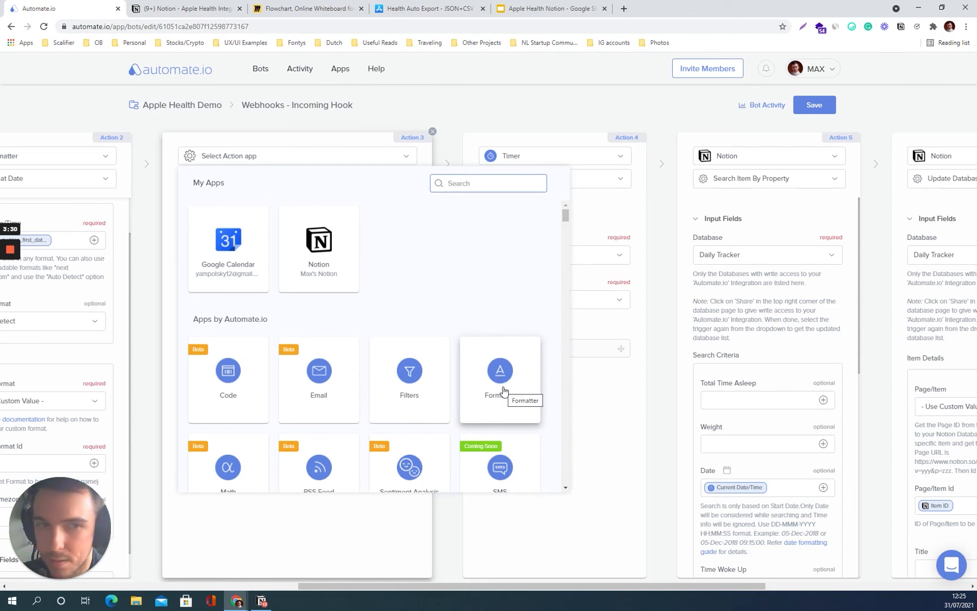
scroll(226, 379, "down", 2)
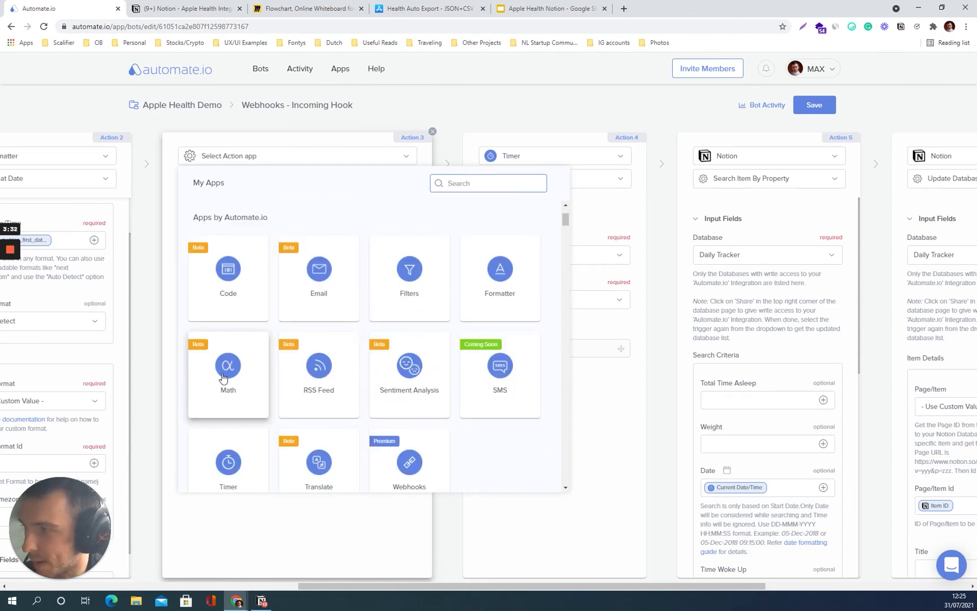
left_click(224, 377)
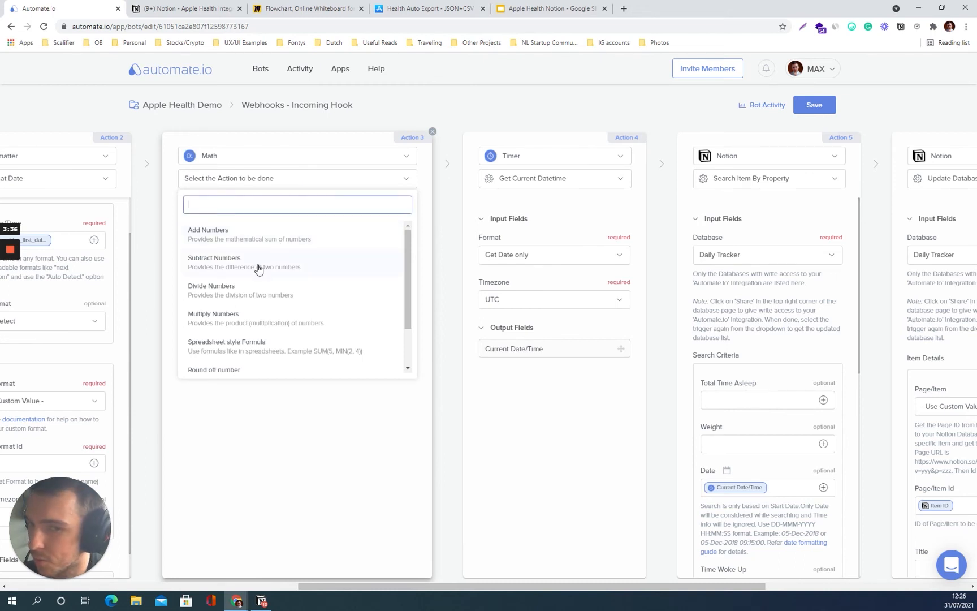
scroll(260, 293, "down", 1)
scroll(260, 293, "up", 1)
left_click(242, 323)
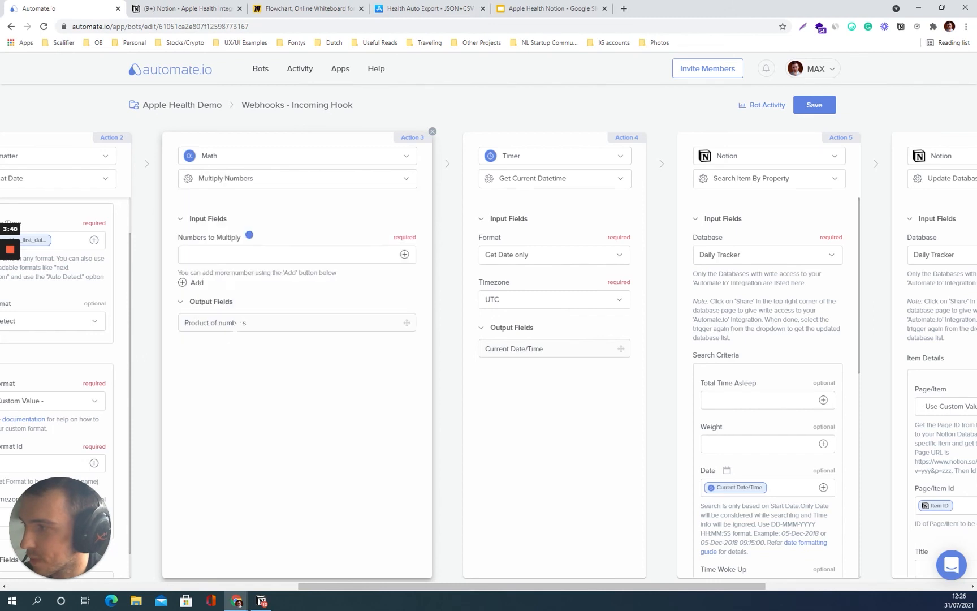
Set Multiply Numbers to multiply the mm formatter's Formatted Date/Time by 0.01667
scroll(201, 373, "left", 4)
scroll(219, 374, "down", 1)
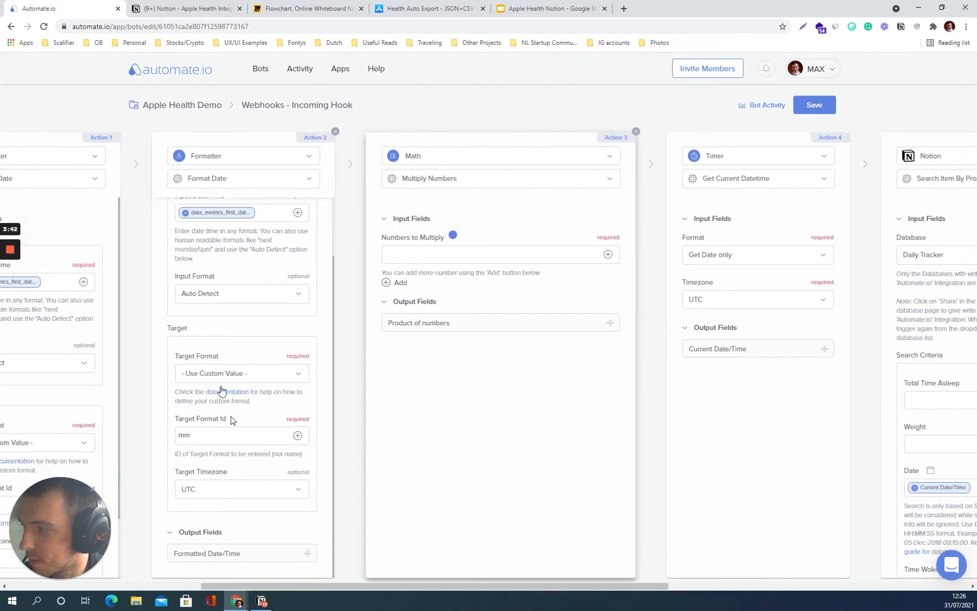
left_click_drag(239, 552, 413, 255)
left_click(402, 281)
left_click(400, 283)
type("0.01667")
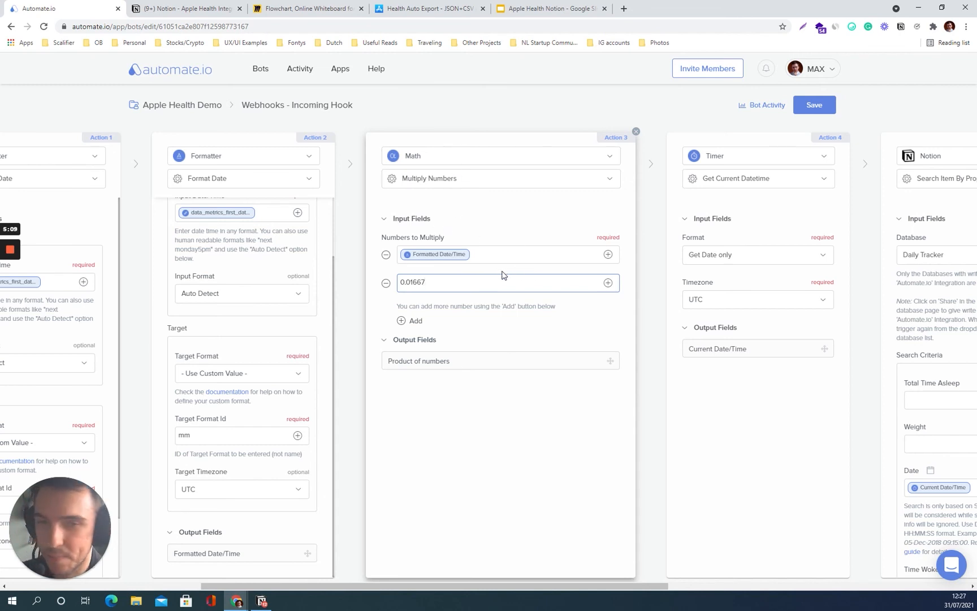
Insert a Math action with Add Numbers between the Multiply Numbers action and the Timer action
scroll(497, 268, "right", 2)
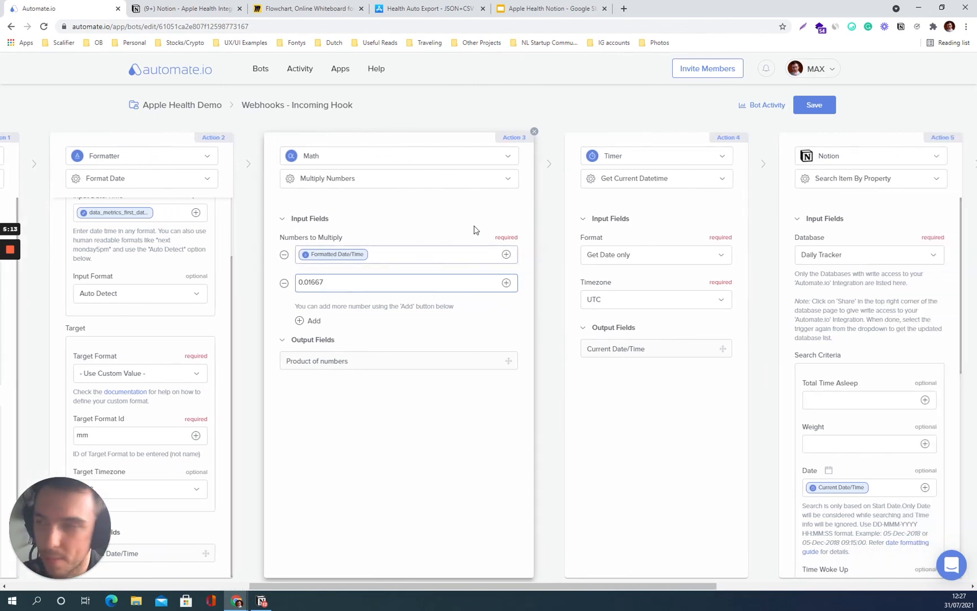
left_click(546, 357)
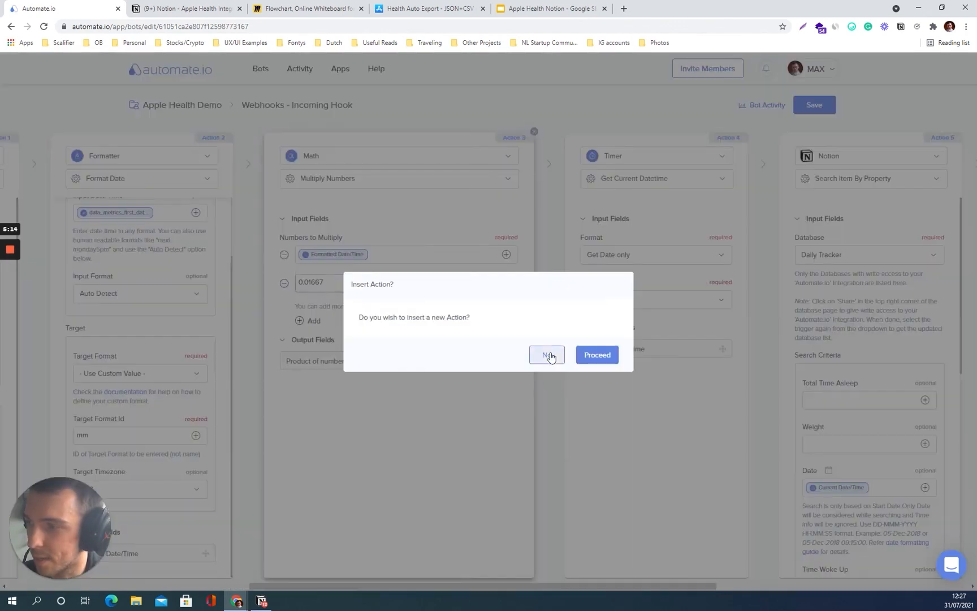
left_click(602, 355)
scroll(632, 283, "down", 2)
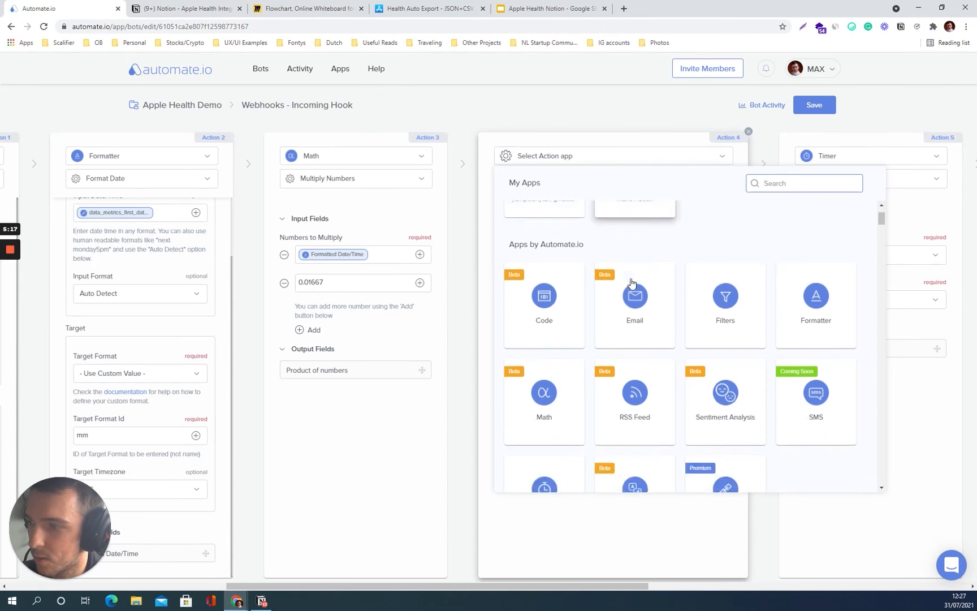
left_click(568, 366)
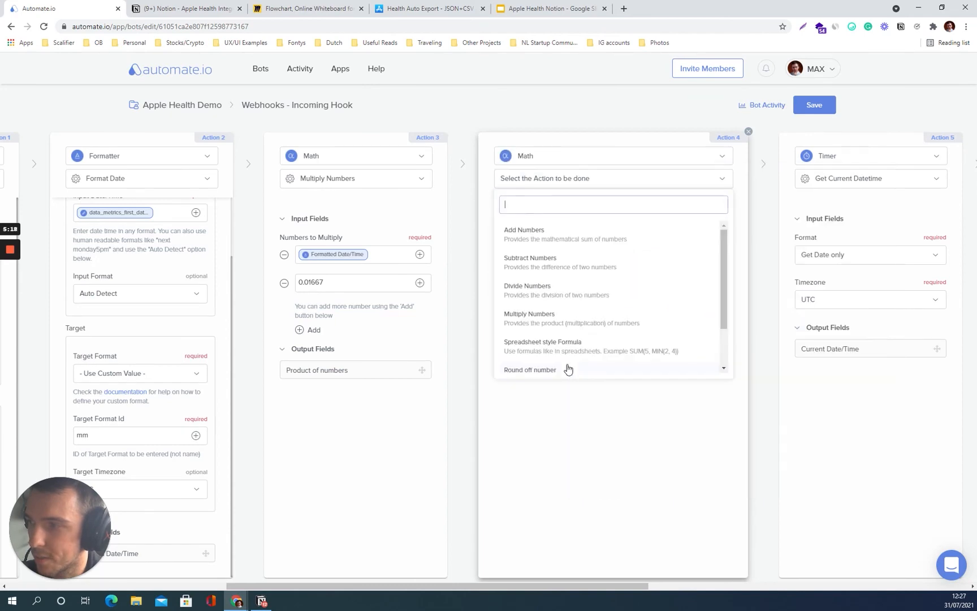
left_click(551, 246)
Set Add Numbers to sum the HH formatter's Formatted Date/Time and the Multiply Numbers action's Product of numbers
scroll(192, 398, "left", 5)
scroll(192, 397, "left", 2)
scroll(282, 354, "down", 2)
left_click_drag(260, 551, 888, 255)
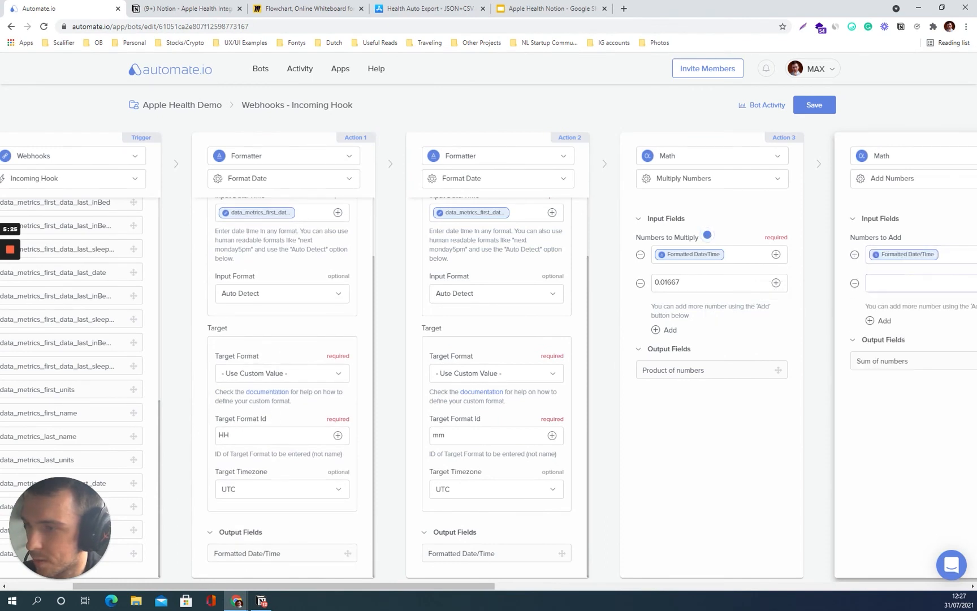
scroll(693, 348, "right", 3)
left_click_drag(520, 370, 727, 294)
Map the Sum of numbers output to the Time Woke Up field of the Notion Update Database Item action
scroll(727, 294, "right", 4)
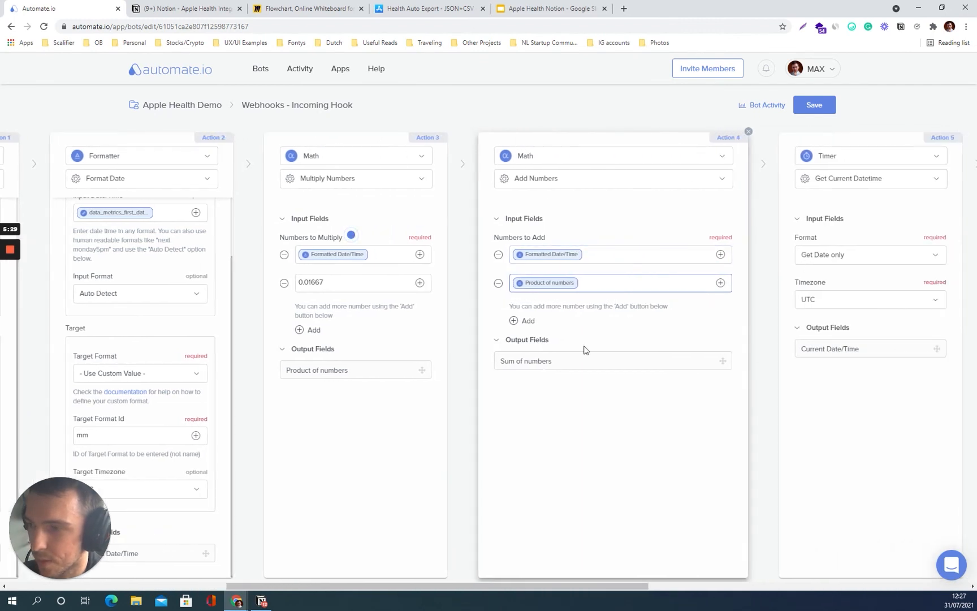
scroll(580, 316, "right", 2)
scroll(319, 337, "right", 4)
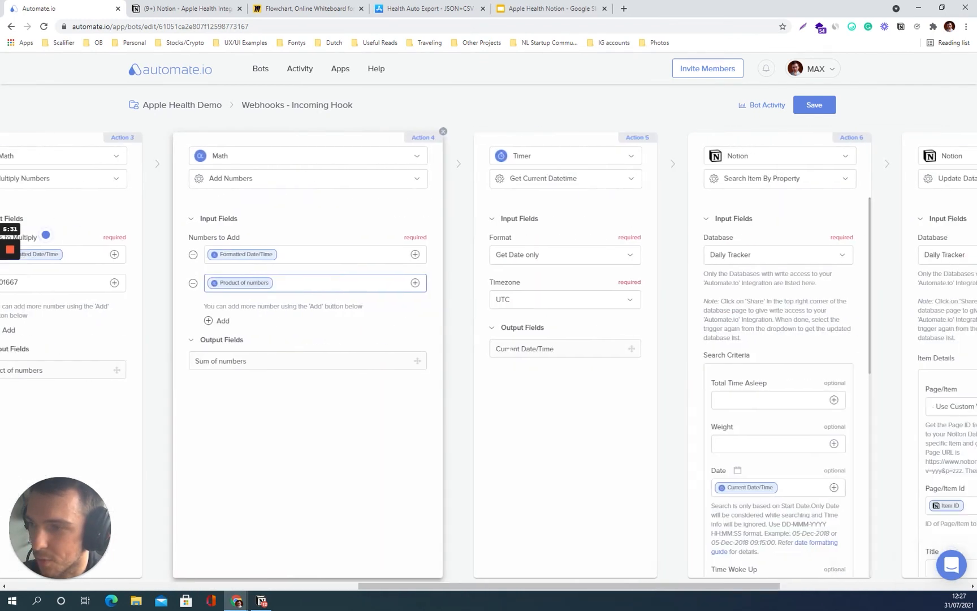
scroll(320, 337, "right", 1)
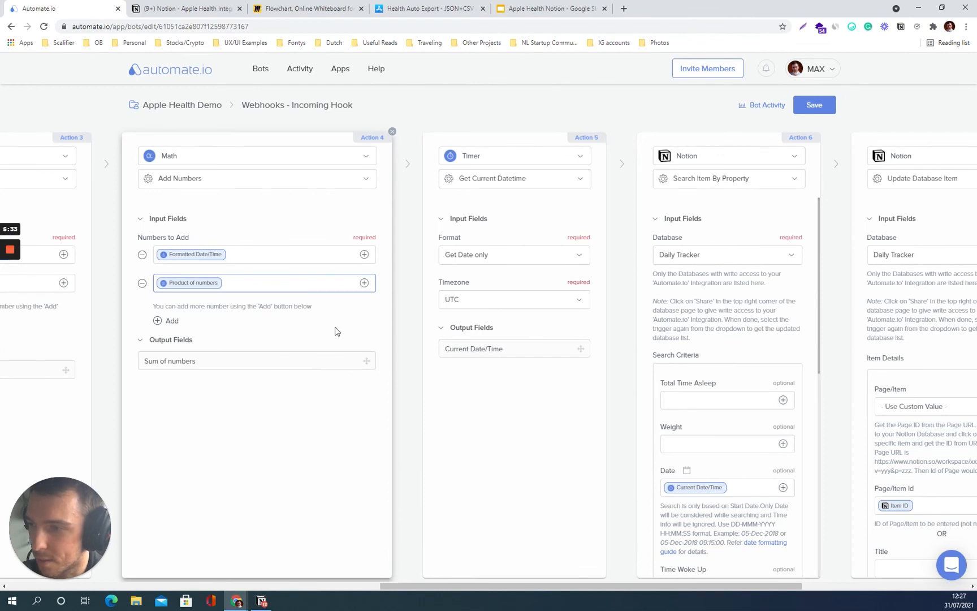
scroll(917, 398, "down", 4)
scroll(917, 398, "down", 6)
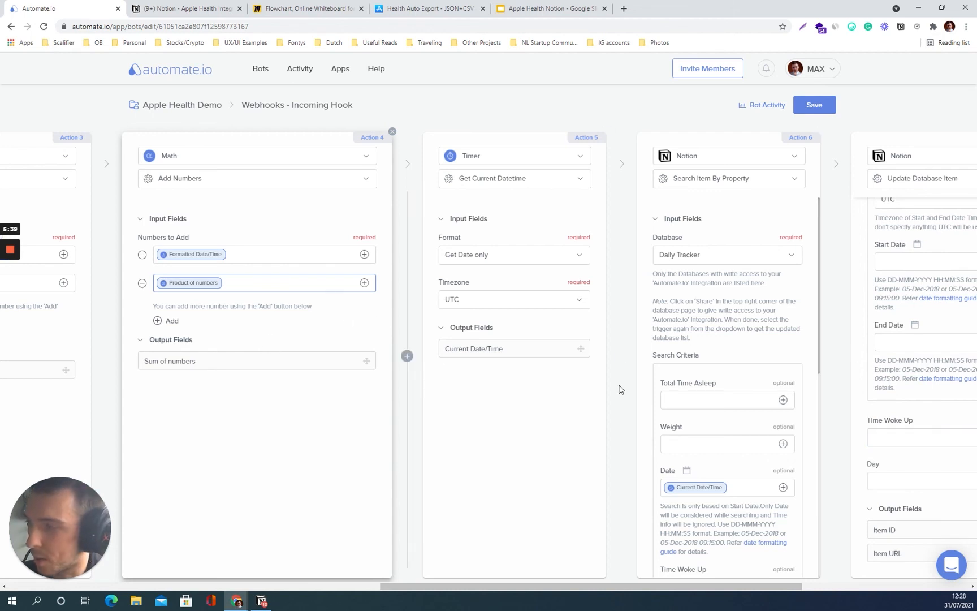
scroll(823, 385, "right", 1)
left_click_drag(138, 361, 846, 438)
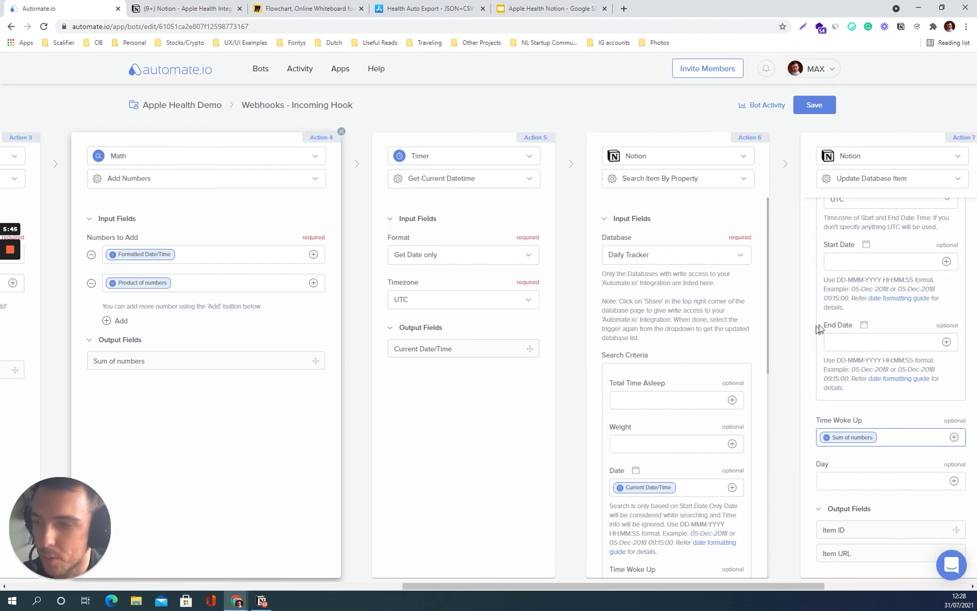
Save the bot to run its test and check the July 31 row of the Daily Tracker in Notion
scroll(818, 322, "right", 3)
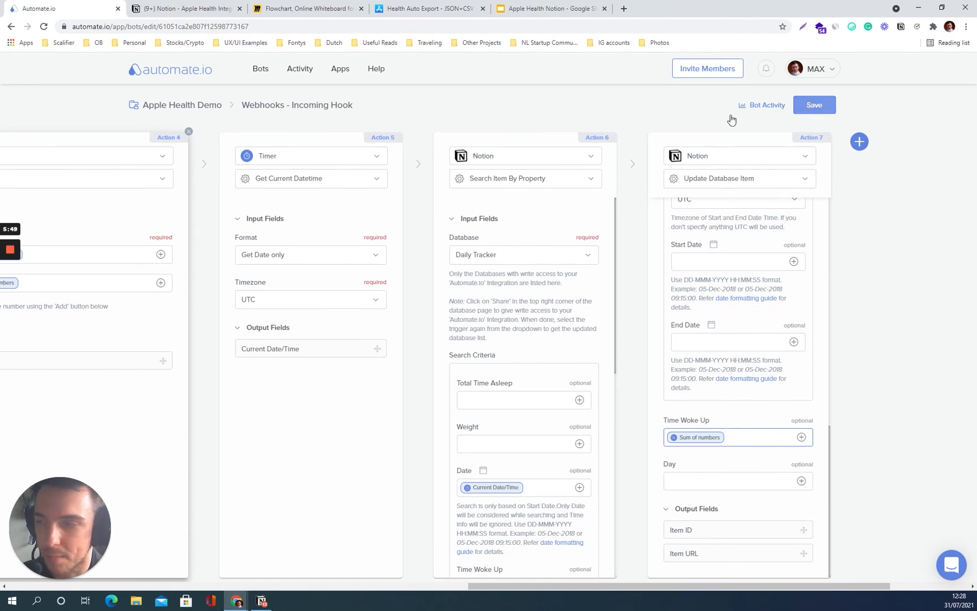
left_click(810, 110)
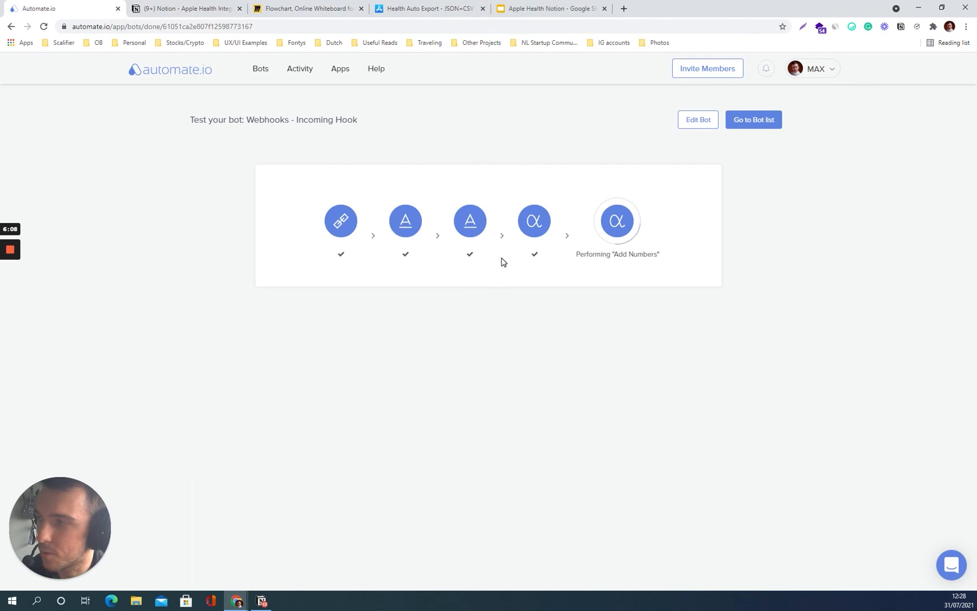
left_click(177, 8)
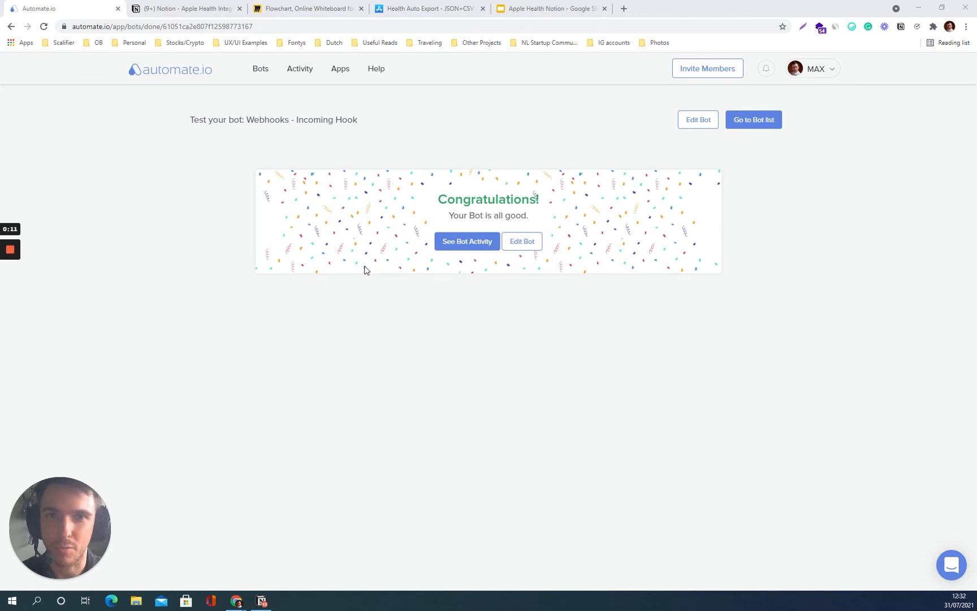
left_click(166, 17)
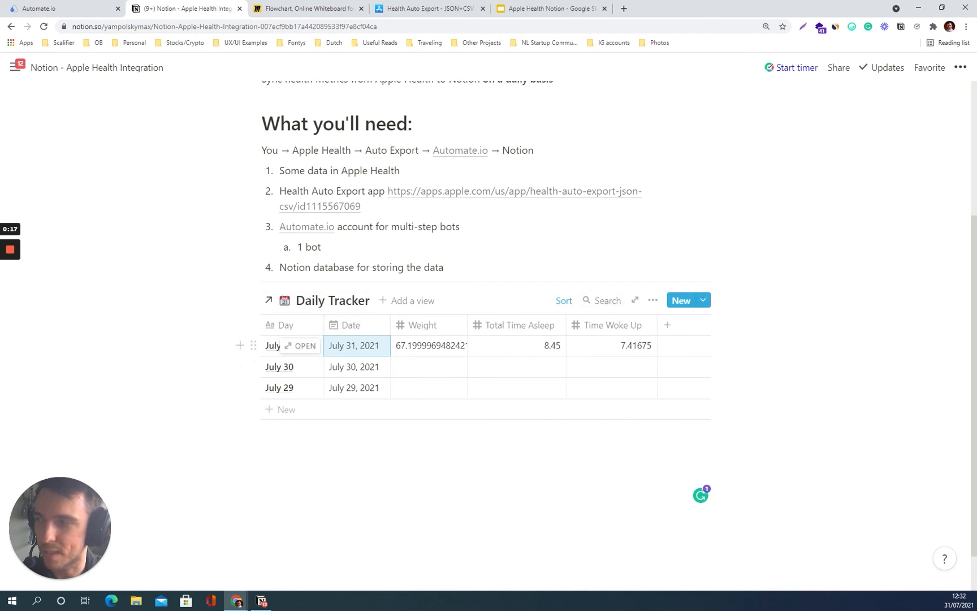
left_click(63, 5)
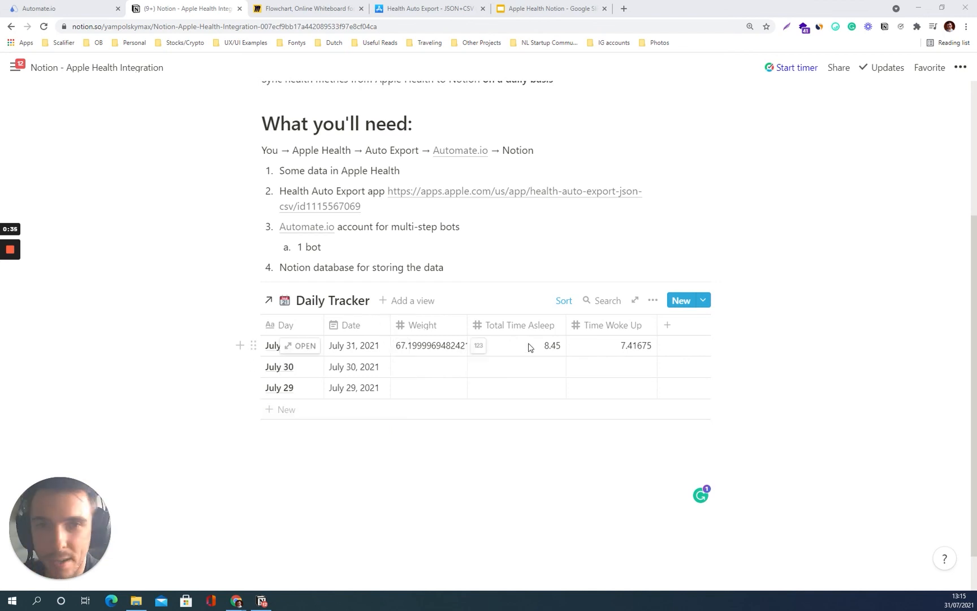
Add a Daily Tracker row dated August 1, 2021 with Aug 1 as its Day
left_click(287, 410)
left_click(356, 407)
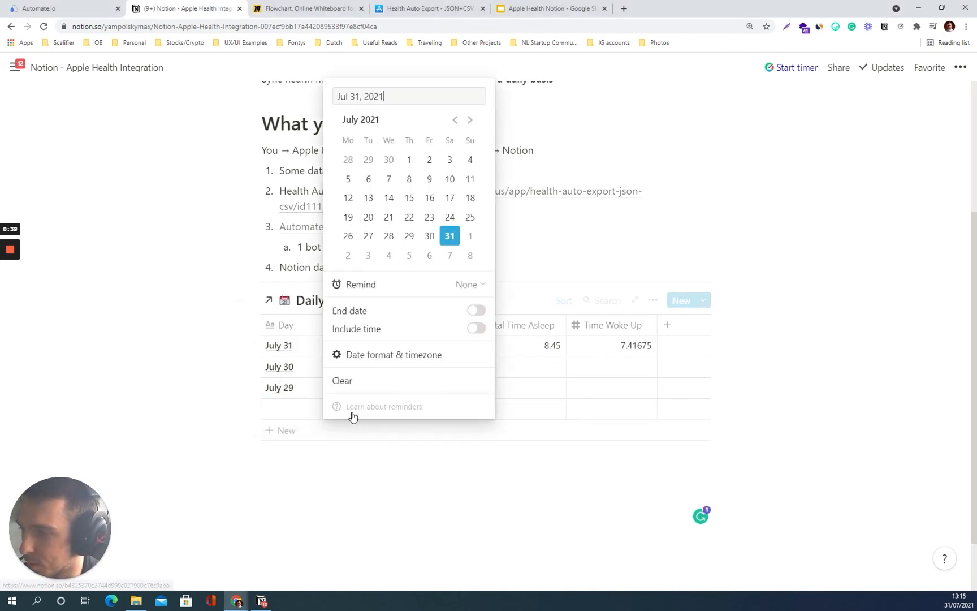
left_click(468, 235)
left_click(251, 318)
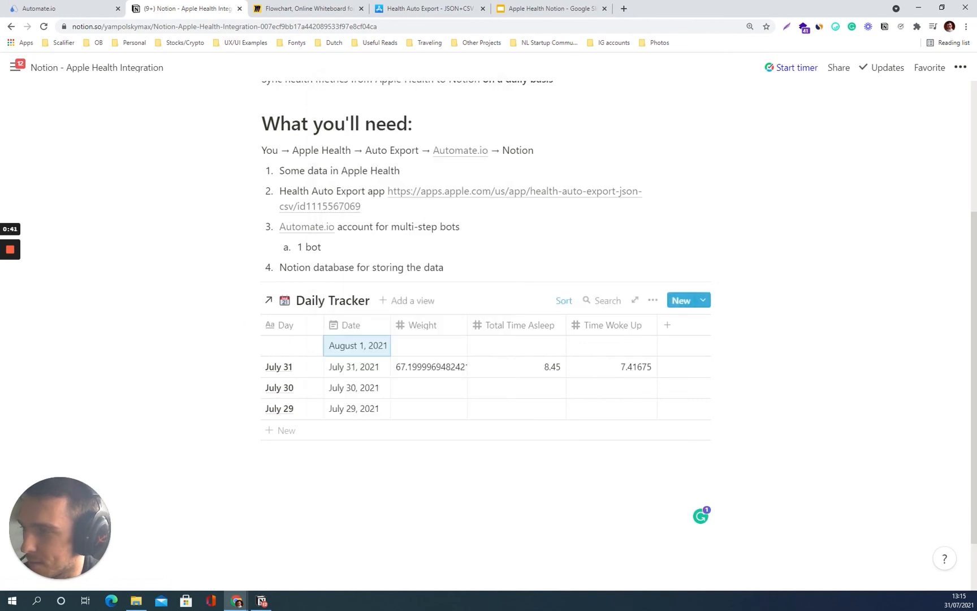
left_click(280, 346)
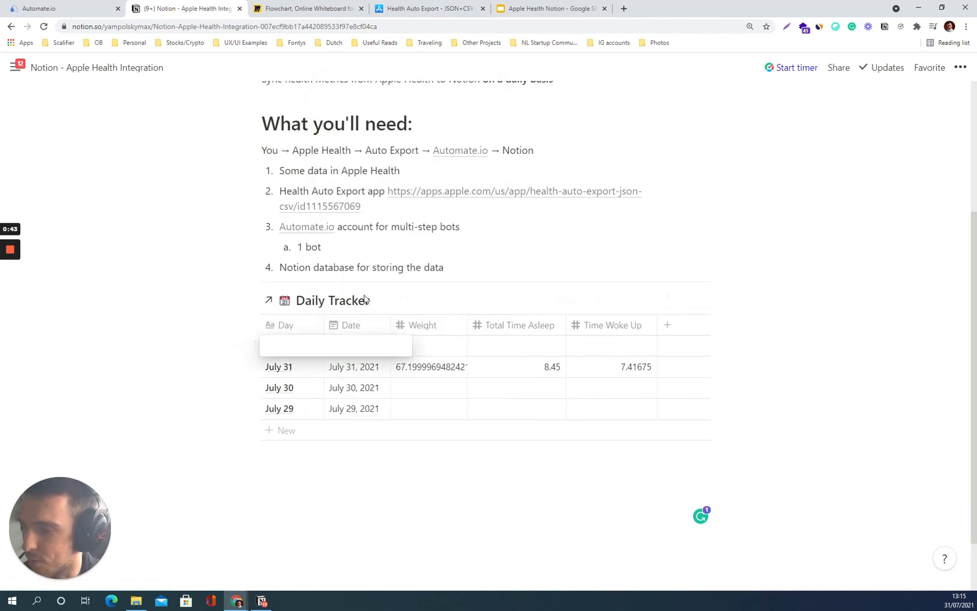
type("Aug 1")
key("Return")
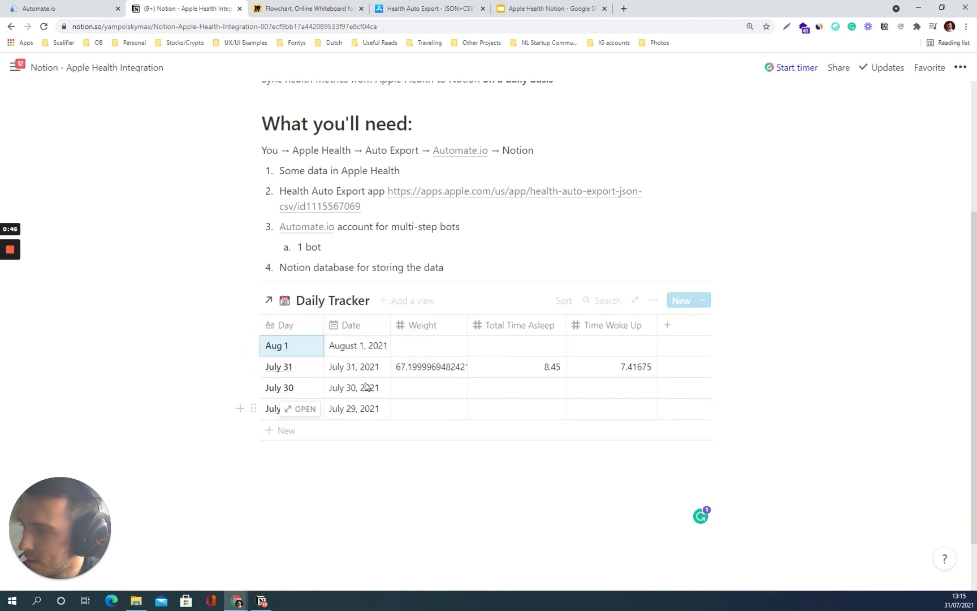